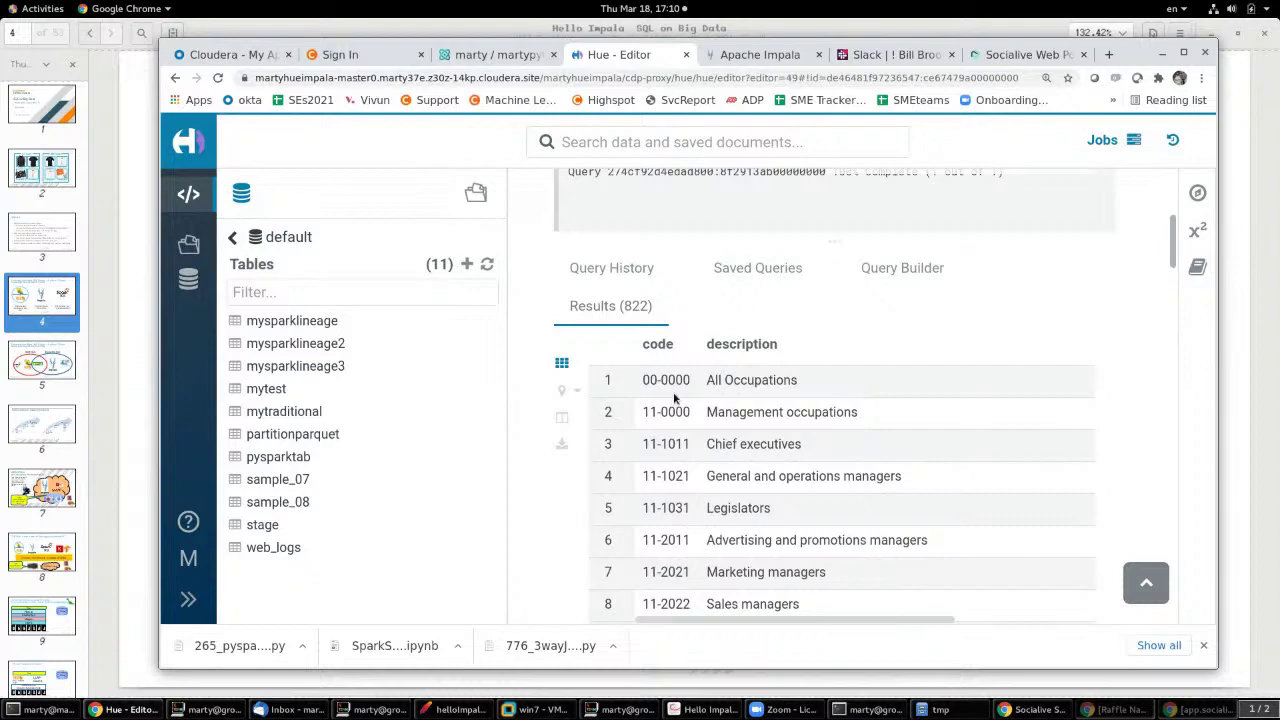
# Step: Examine the sample_07 query and its result rows, including the total_emp and salary columns
pyautogui.scroll(5, 703, 330)
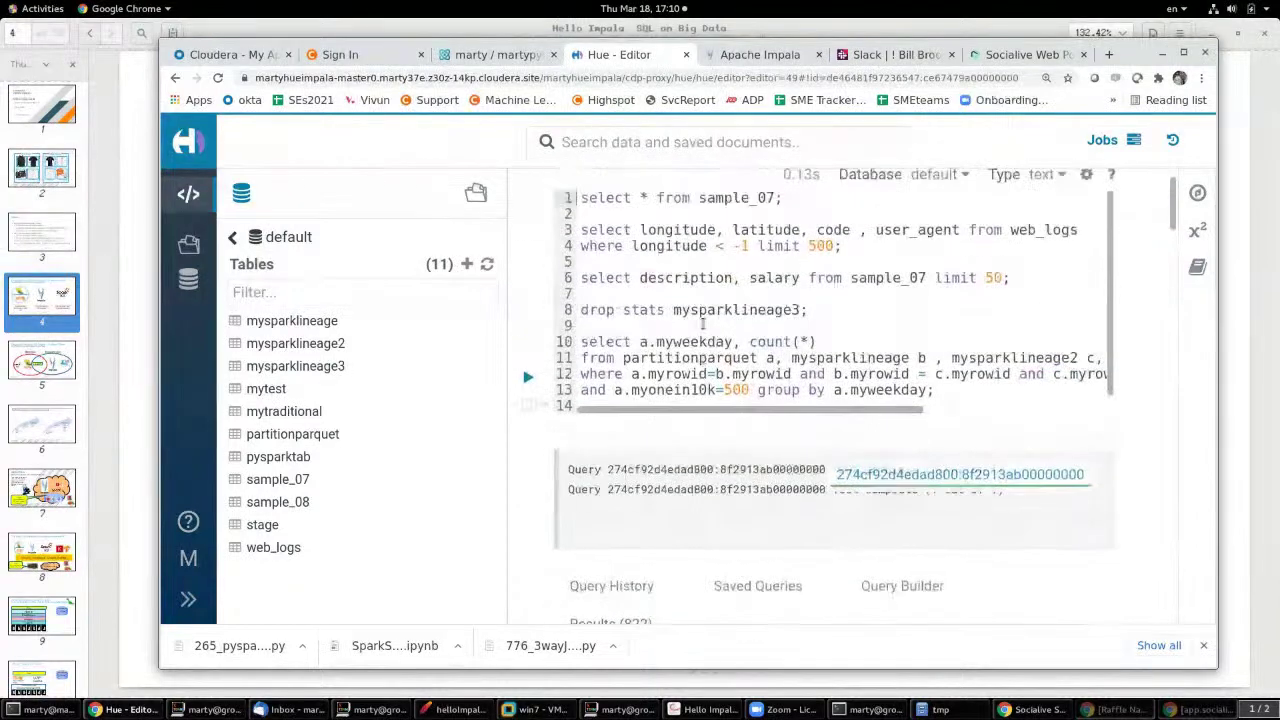
pyautogui.scroll(2, 703, 322)
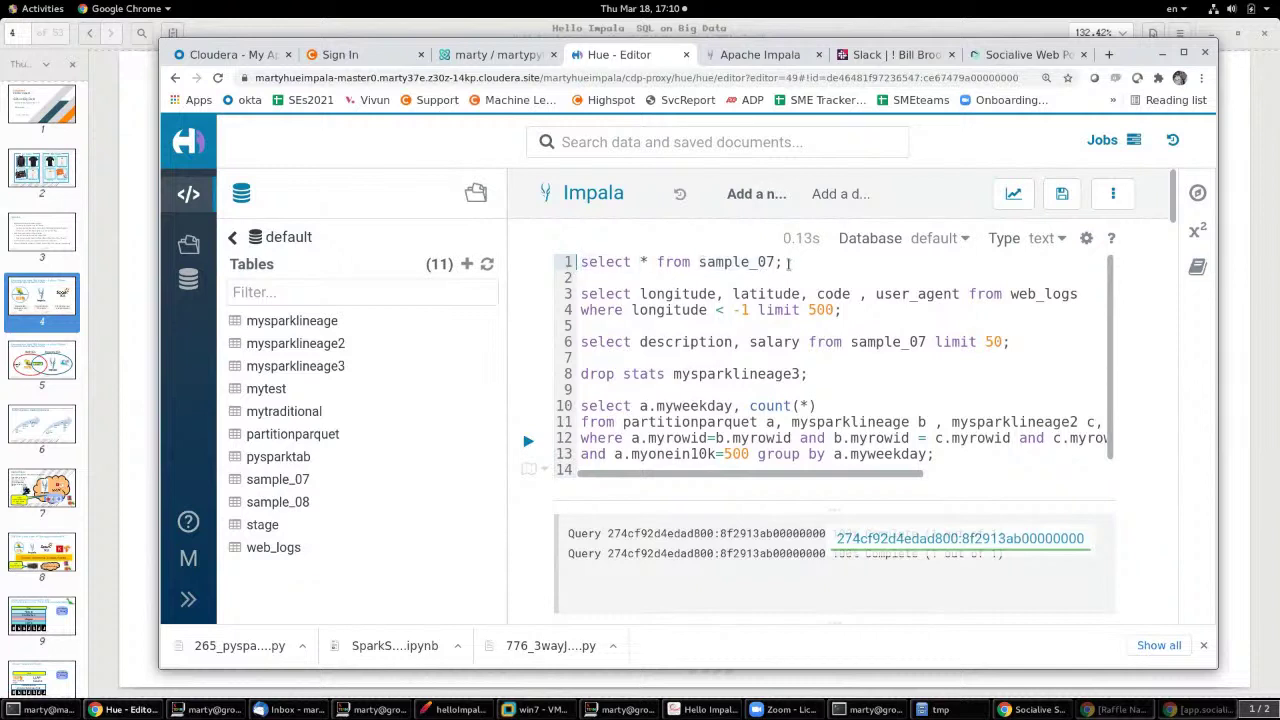
pyautogui.press('Down')
pyautogui.press('Down')
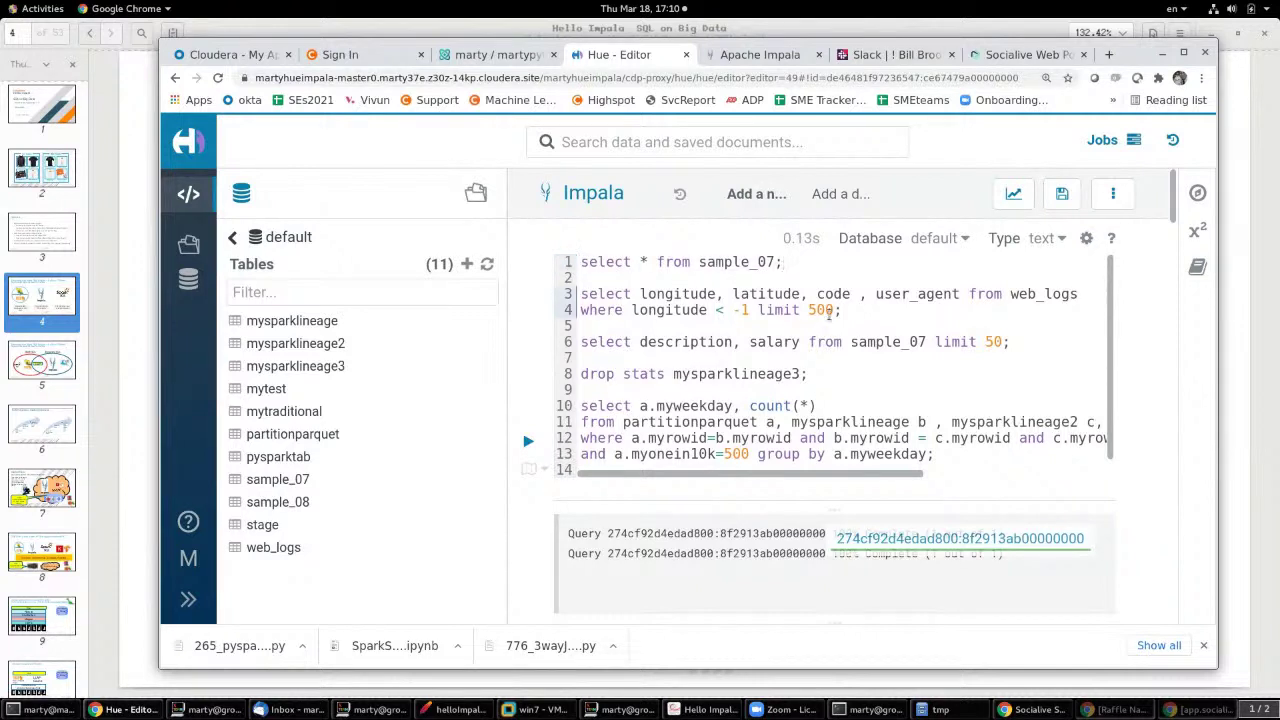
pyautogui.press('Up')
pyautogui.press('Up')
pyautogui.scroll(-3, 814, 586)
pyautogui.scroll(-5, 810, 586)
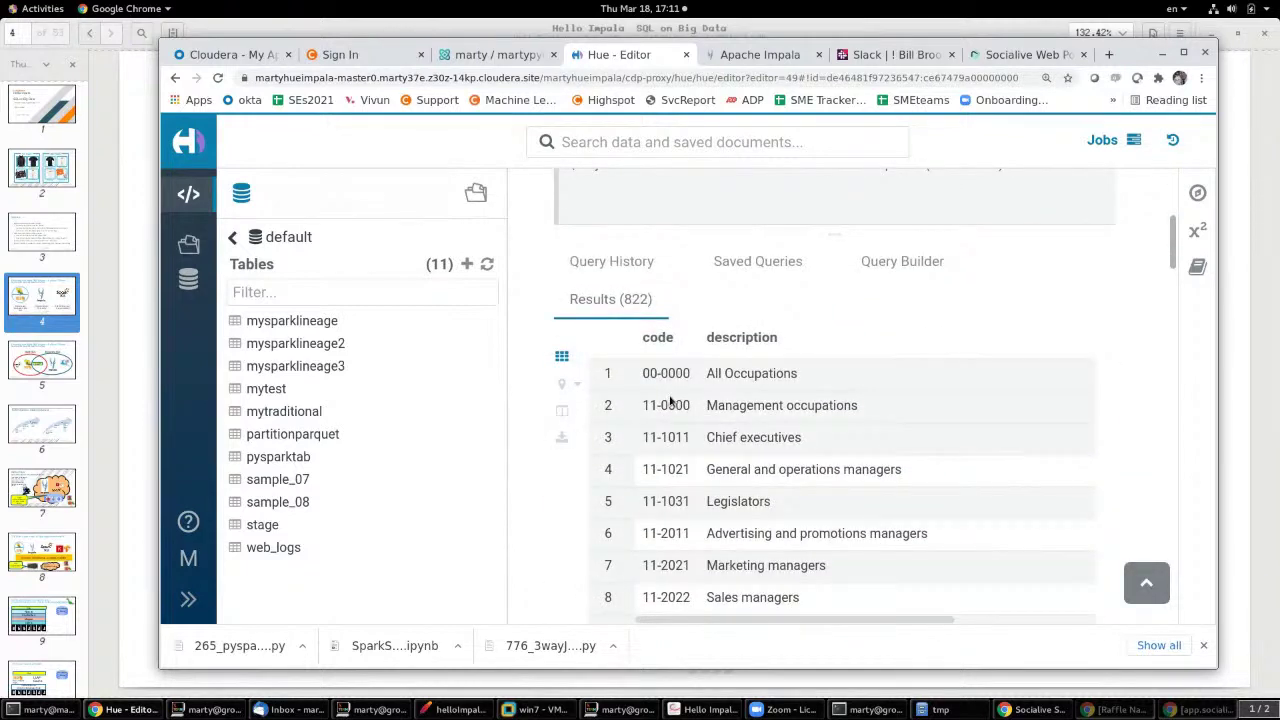
pyautogui.moveTo(829, 620); pyautogui.dragTo(970, 631)
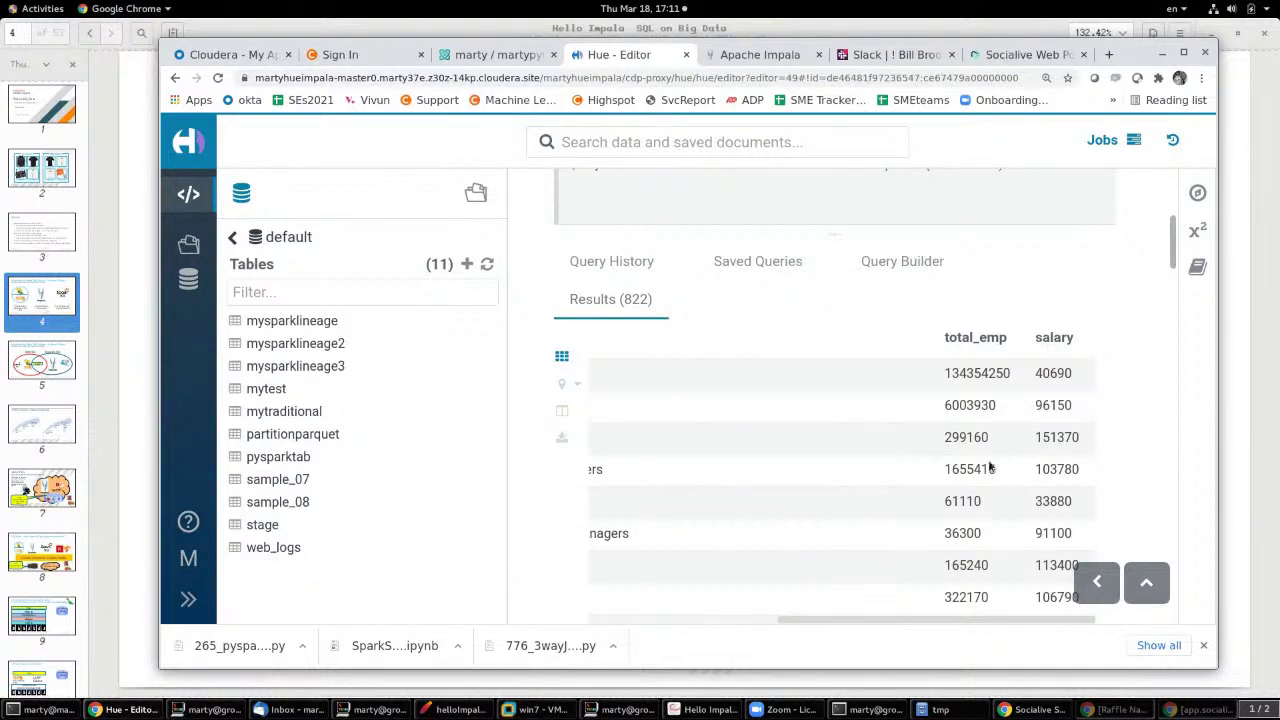
pyautogui.moveTo(896, 622); pyautogui.dragTo(724, 612)
# Step: List the columns of the web_logs table and run the query selecting longitude, latitude, code and user_agent from it
pyautogui.scroll(5, 734, 400)
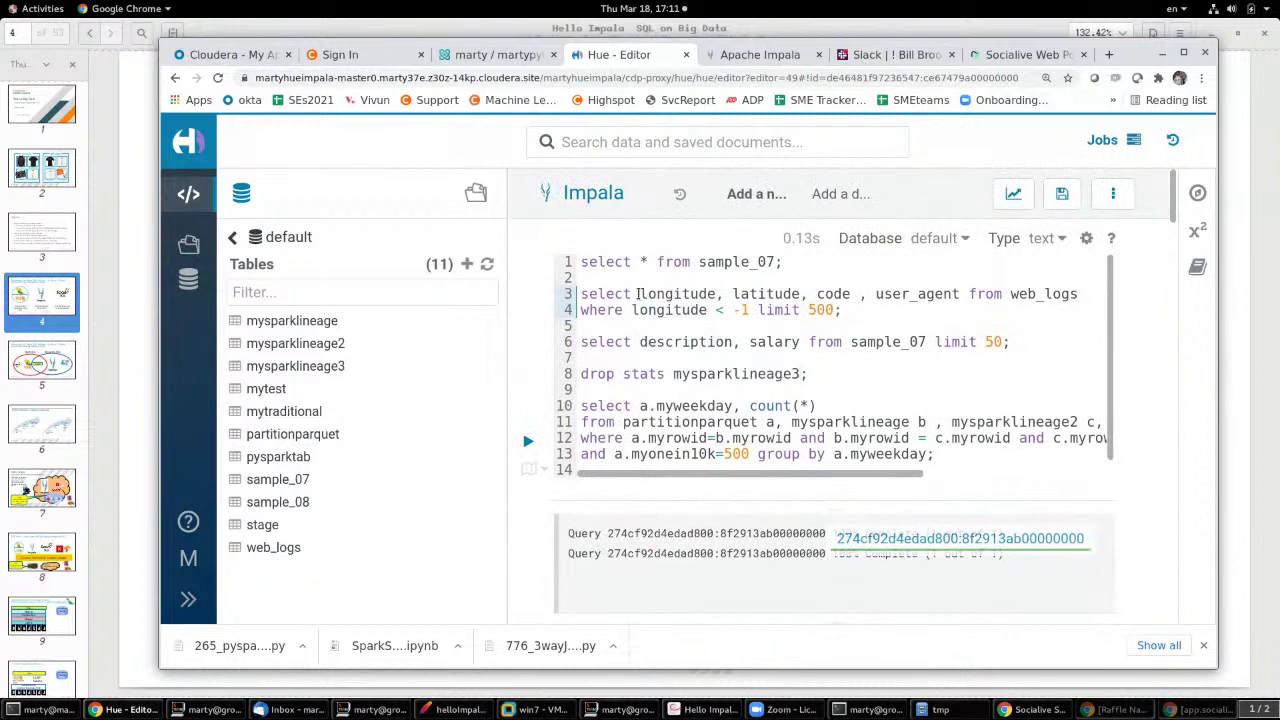
pyautogui.click(262, 547)
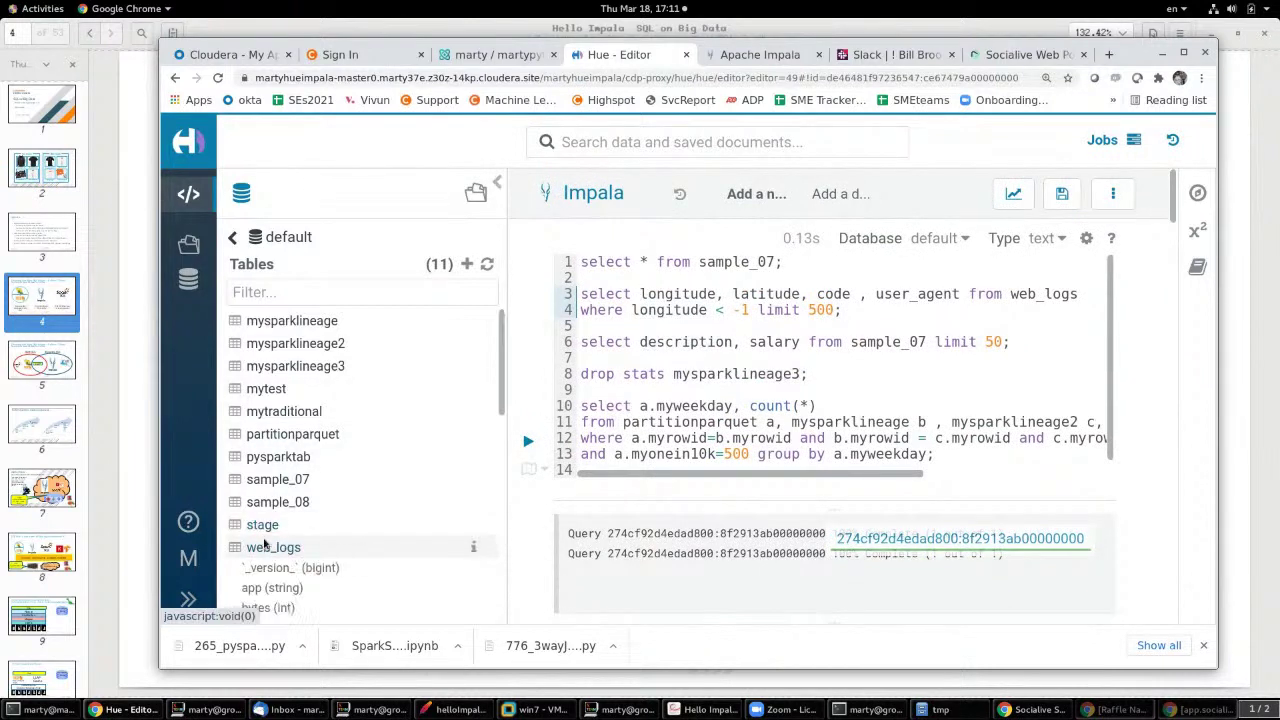
pyautogui.scroll(-5, 499, 376)
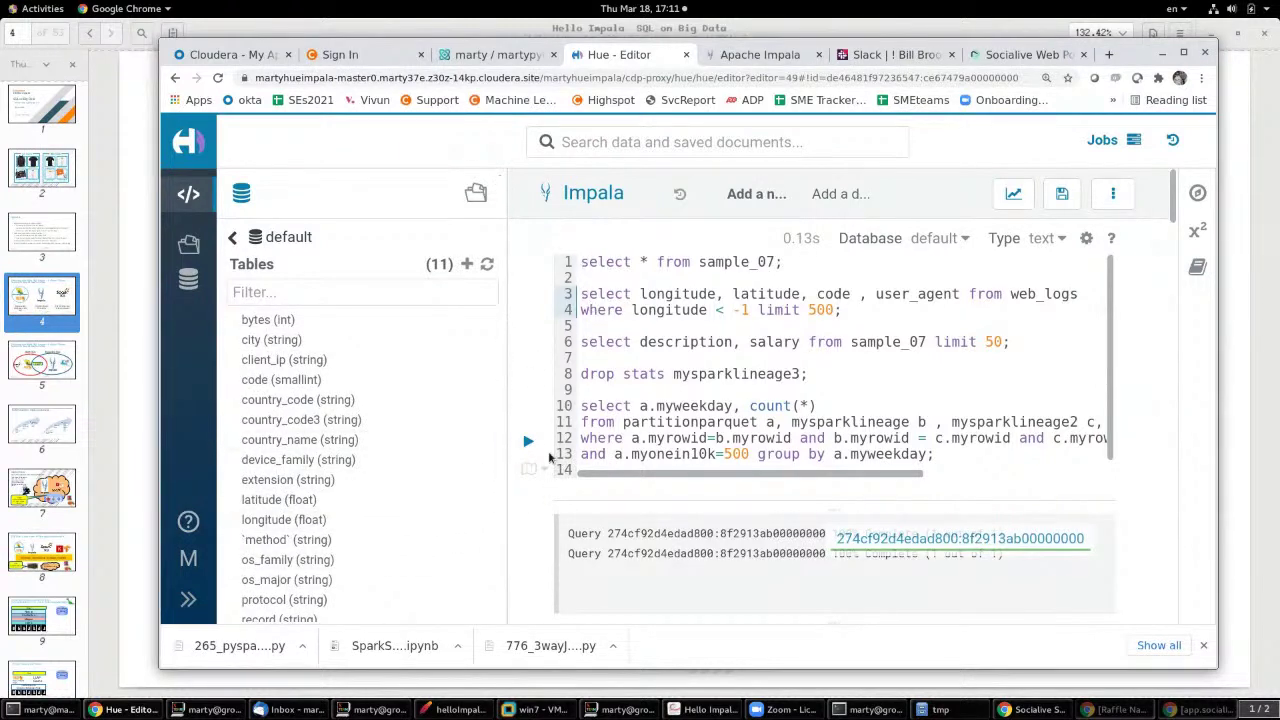
pyautogui.click(529, 444)
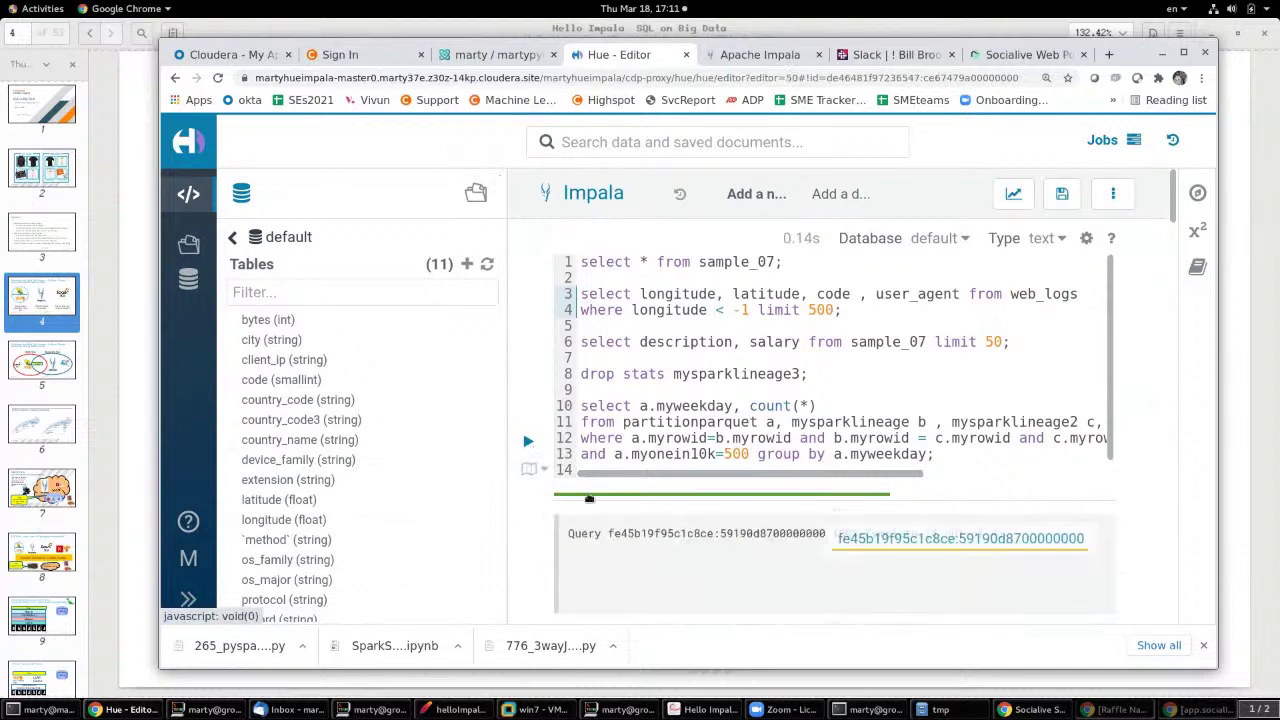
pyautogui.scroll(-5, 525, 545)
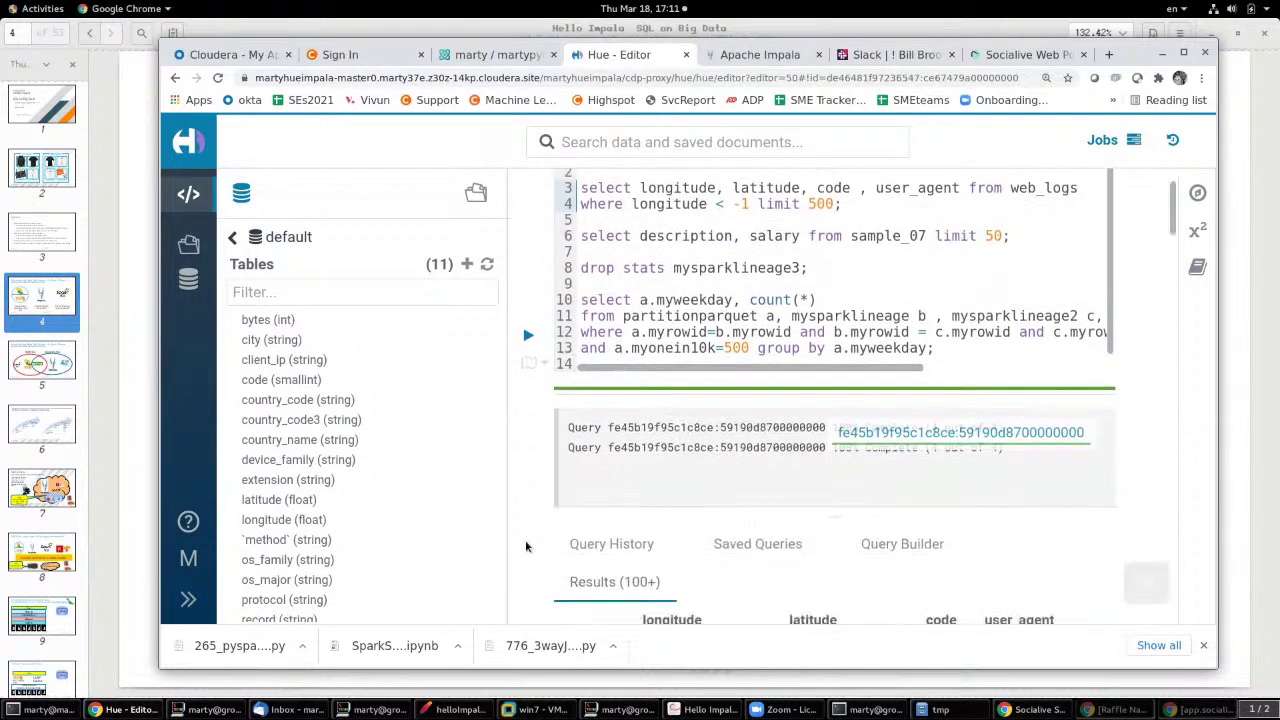
pyautogui.scroll(-2, 530, 555)
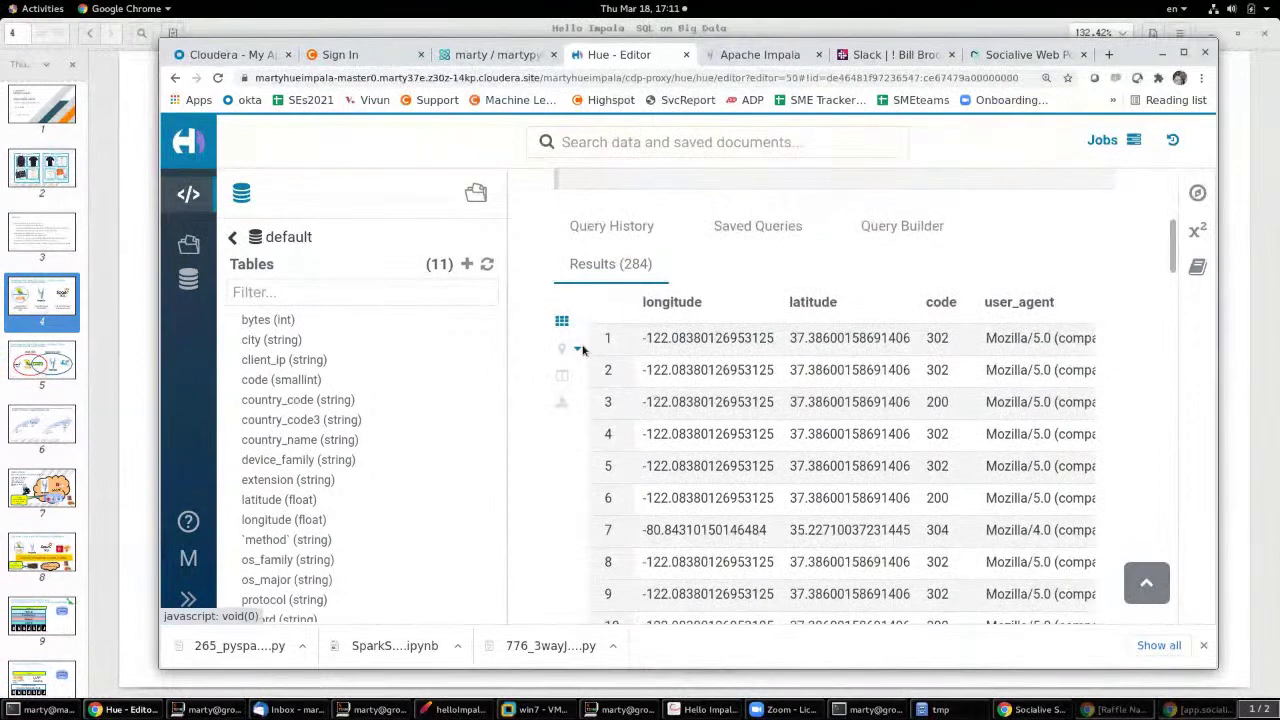
# Step: Display the web_logs results as a Marker Map with user_agent as the marker label
pyautogui.click(577, 349)
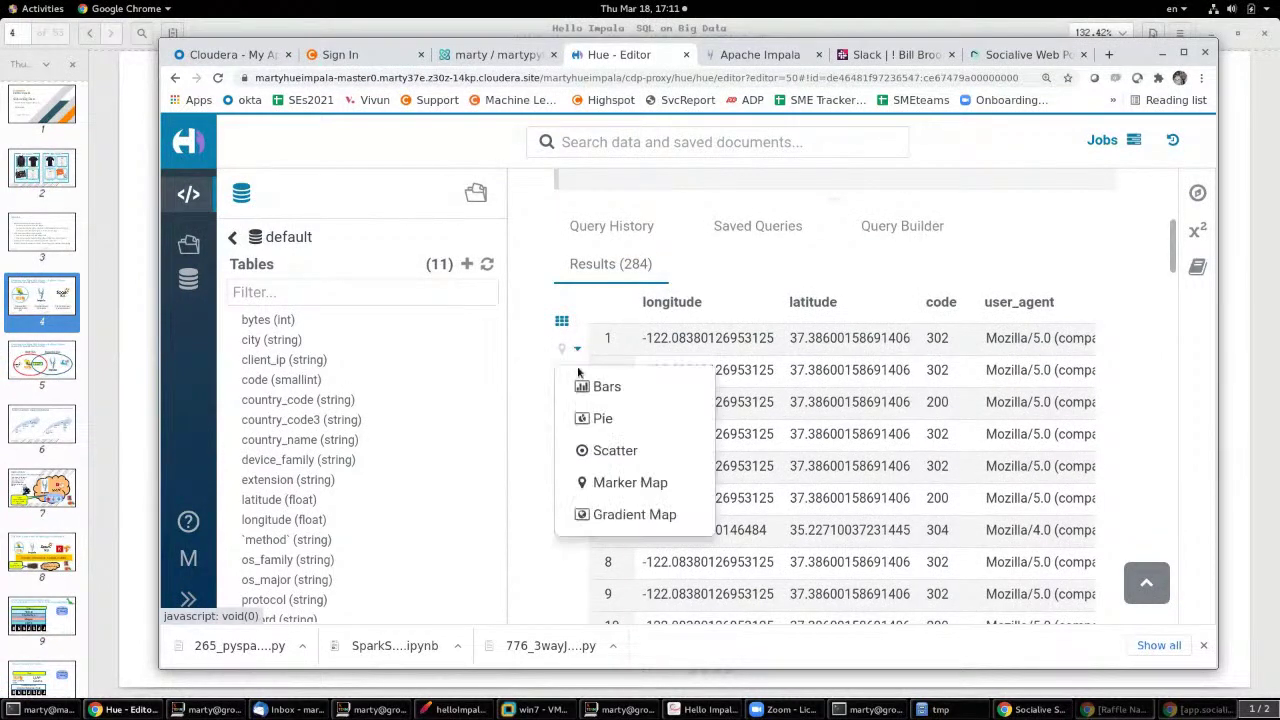
pyautogui.click(603, 483)
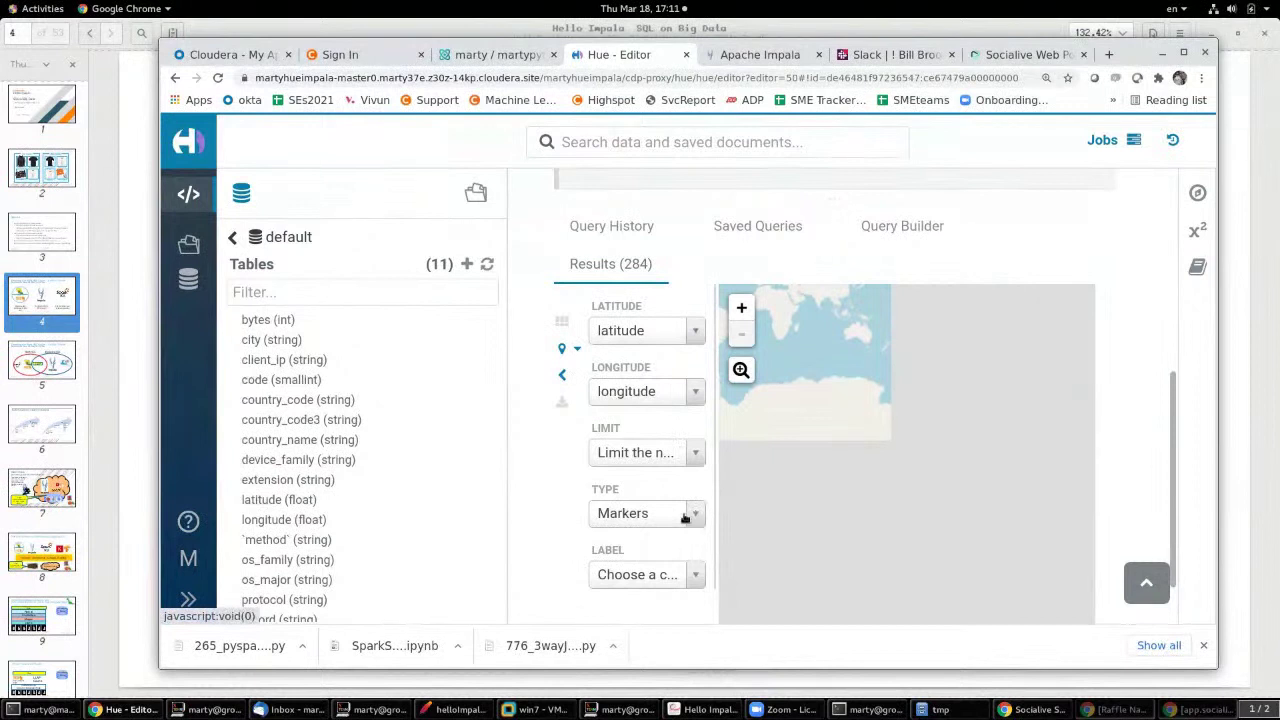
pyautogui.click(695, 574)
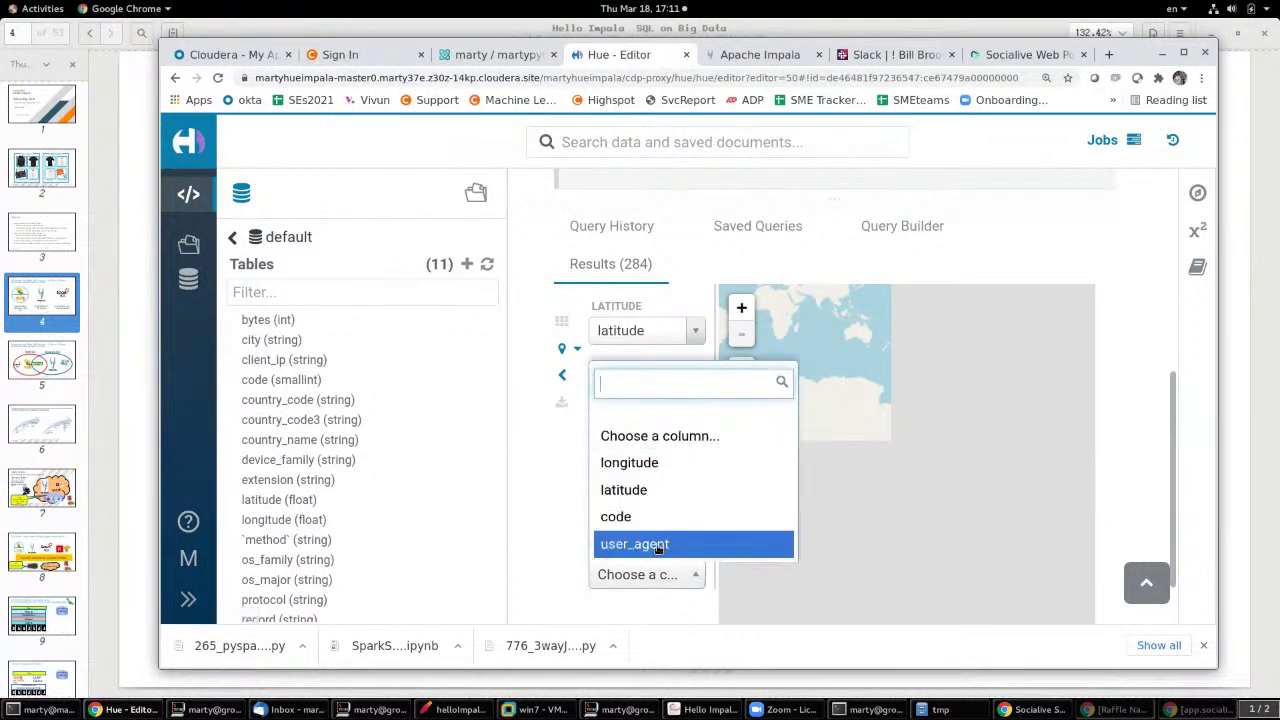
pyautogui.click(660, 543)
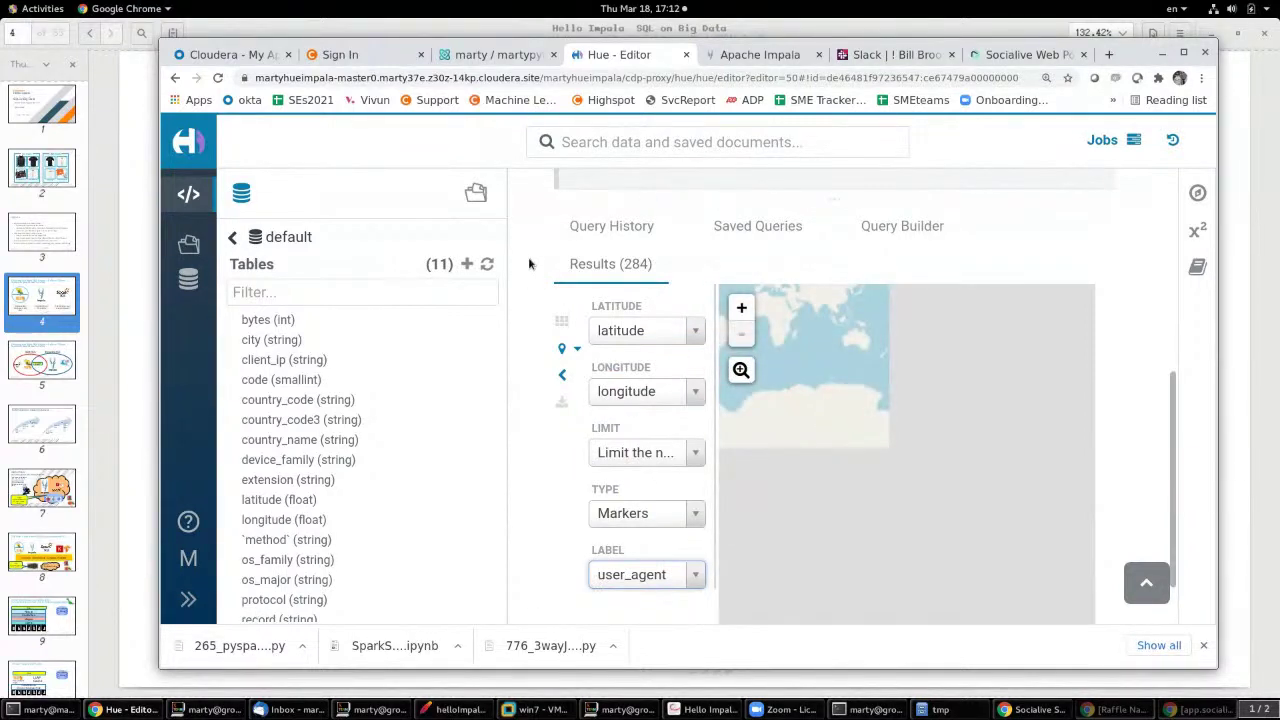
# Step: Rerun the web_logs query to redraw its marker map
pyautogui.scroll(3, 527, 264)
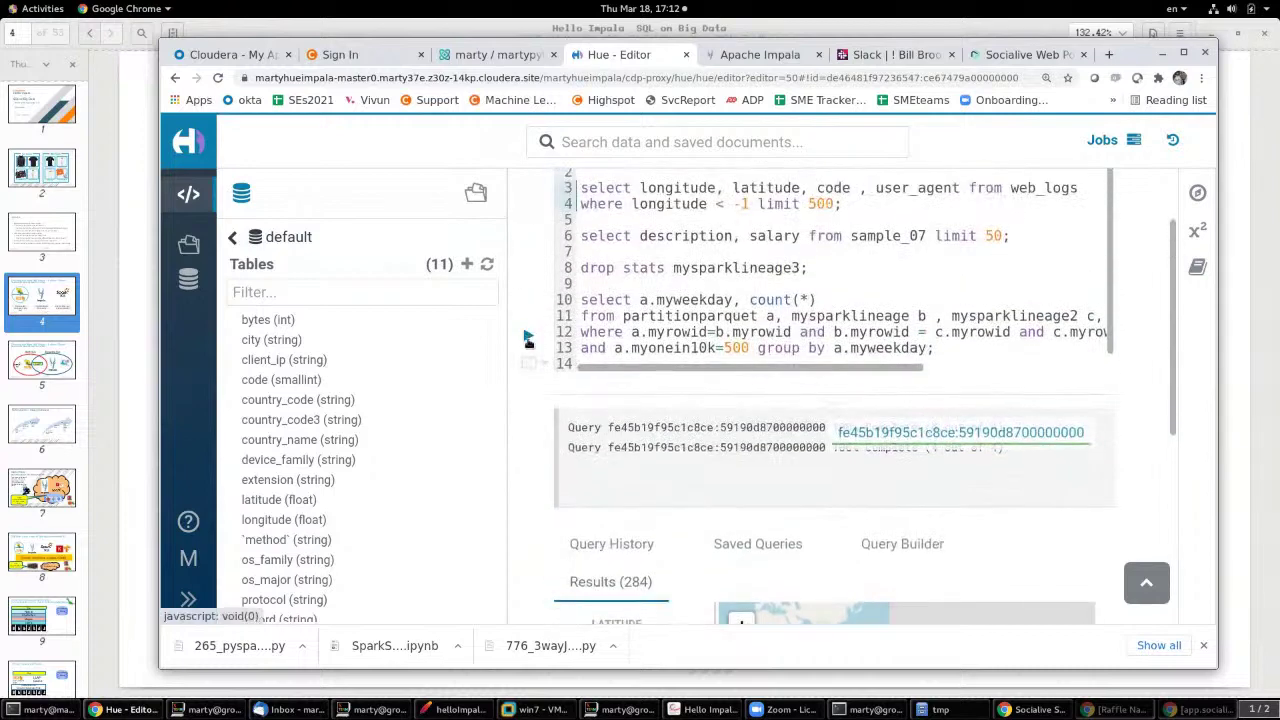
pyautogui.click(527, 337)
pyautogui.scroll(-1, 771, 483)
pyautogui.scroll(-3, 757, 493)
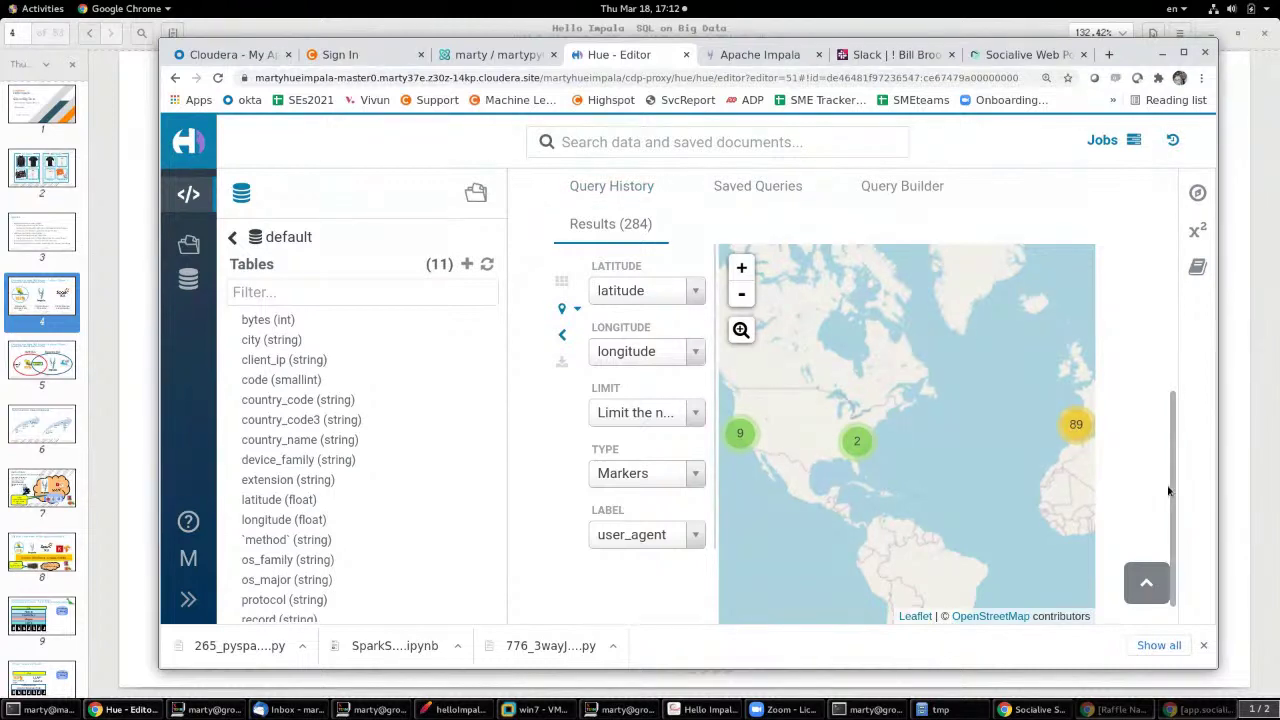
# Step: Run the multi-table join that counts rows per a.myweekday where a.myonein10k=500
pyautogui.moveTo(1172, 494); pyautogui.dragTo(1117, 274)
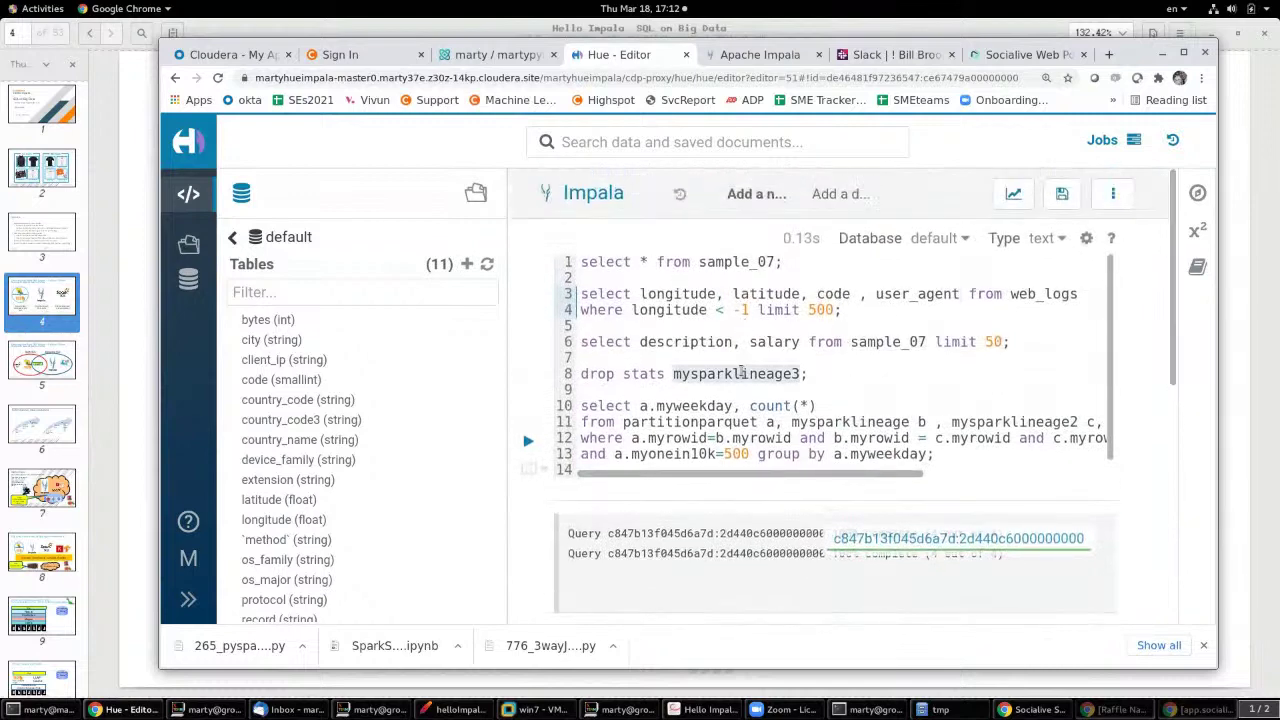
pyautogui.moveTo(720, 474); pyautogui.dragTo(620, 483)
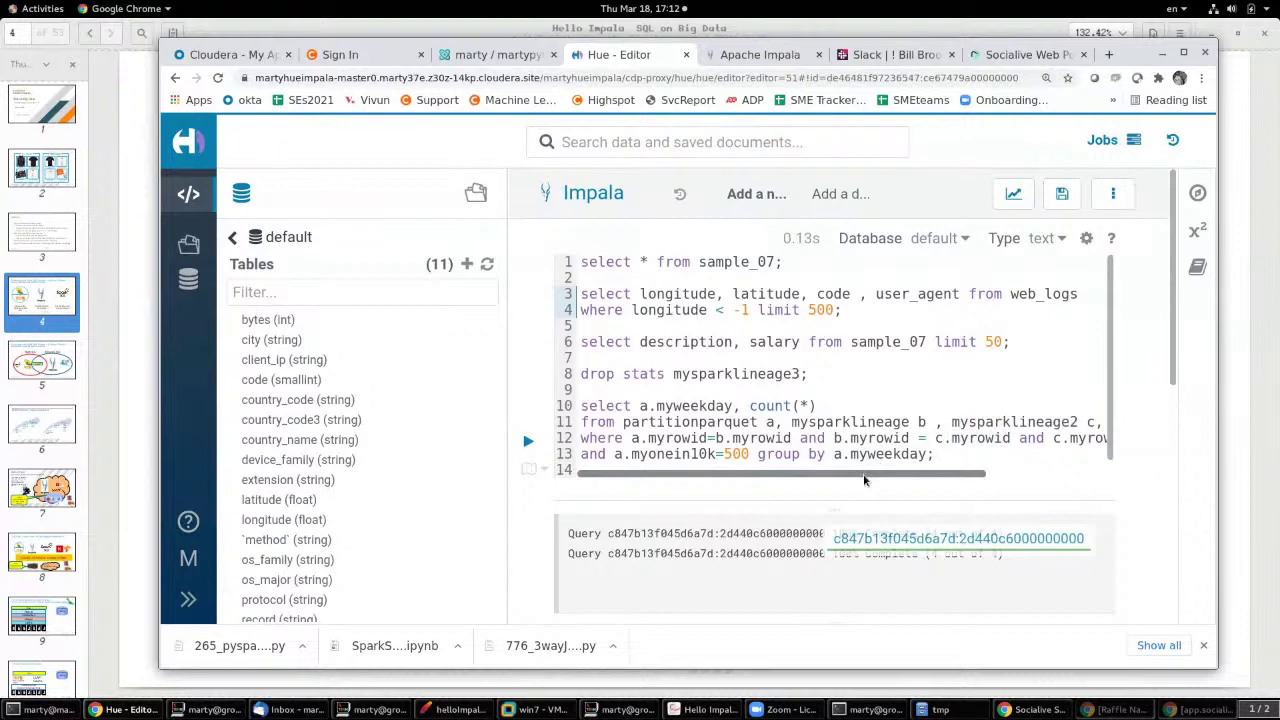
pyautogui.moveTo(864, 480); pyautogui.dragTo(832, 486)
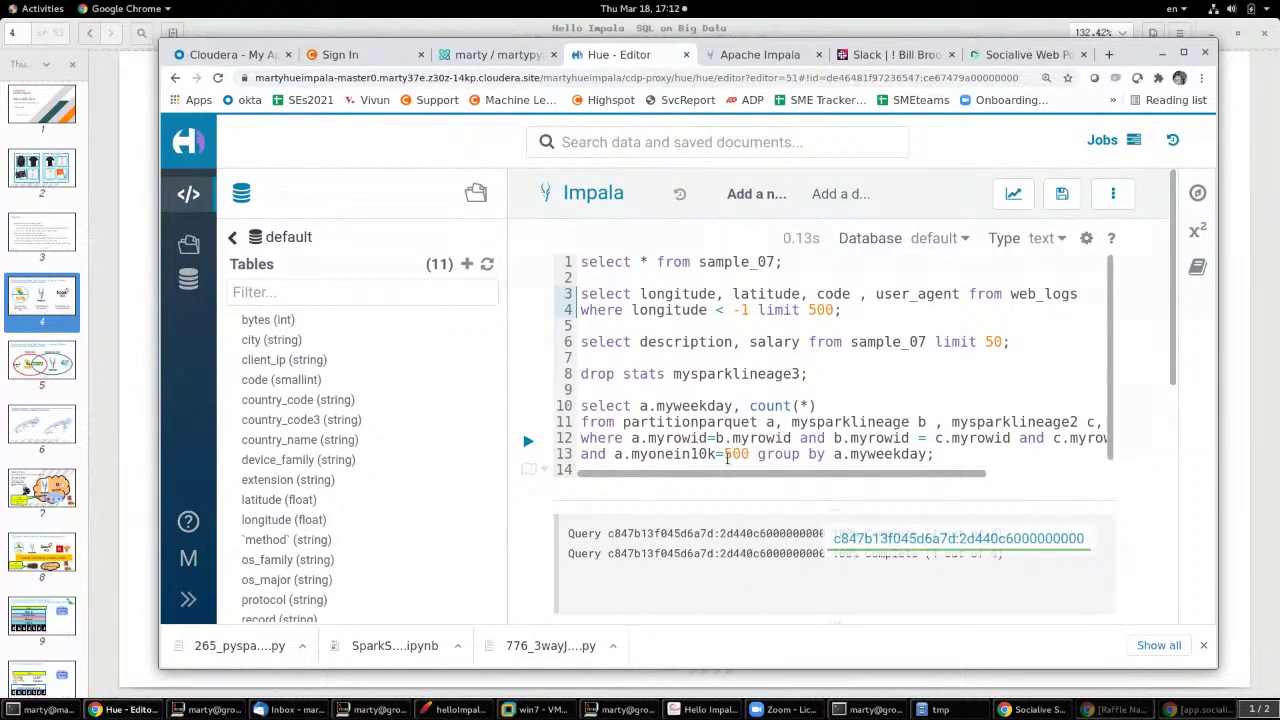
pyautogui.click(579, 421)
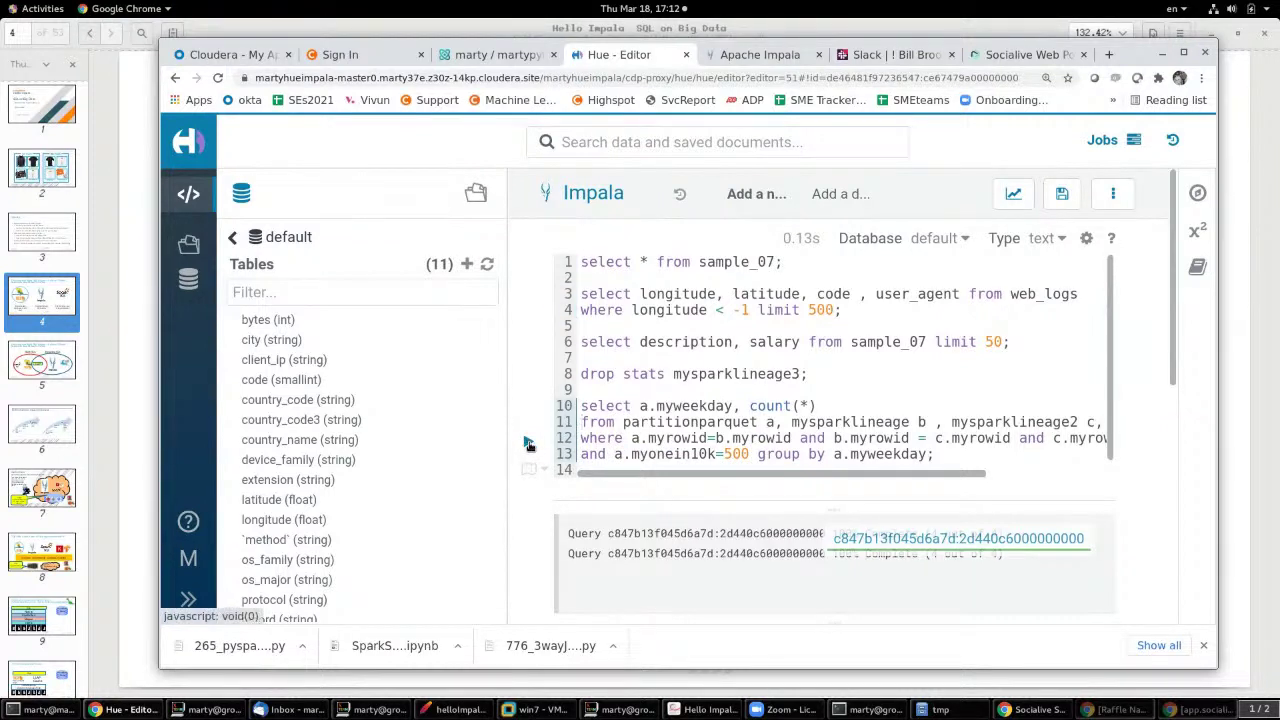
pyautogui.click(529, 444)
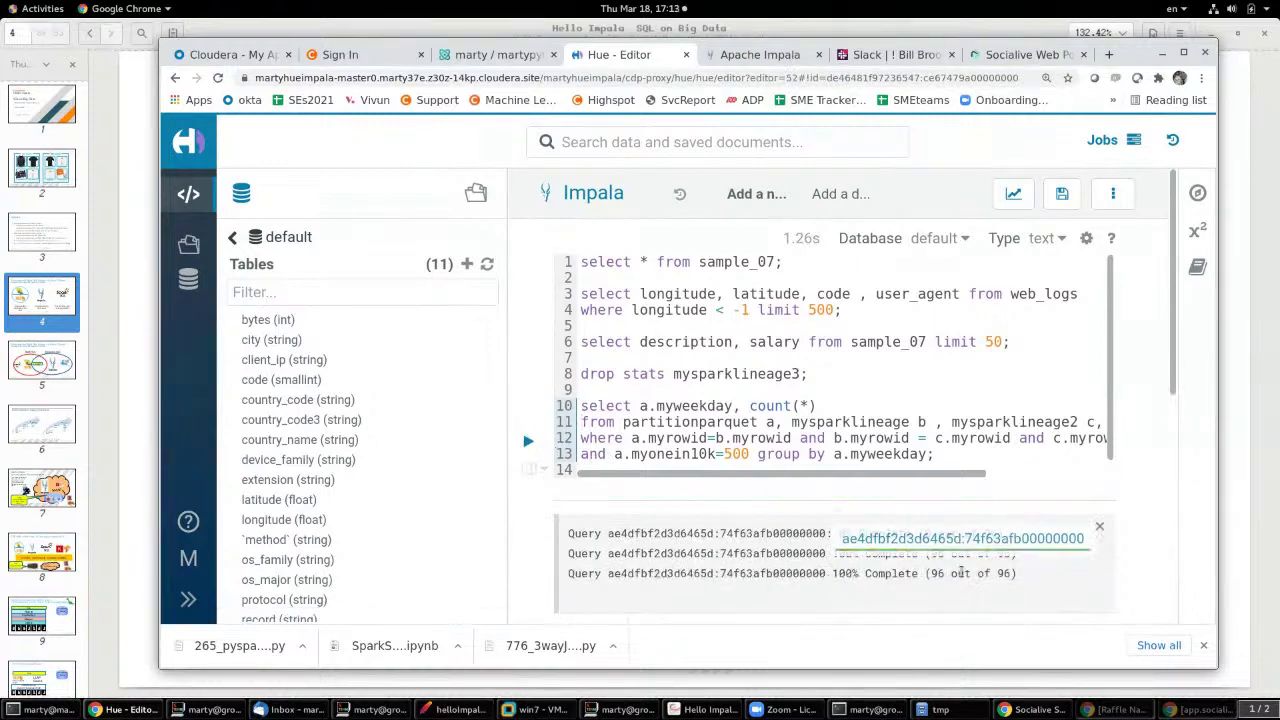
# Step: Switch the weekday count results from the marker map to the grid view
pyautogui.scroll(-2, 1170, 490)
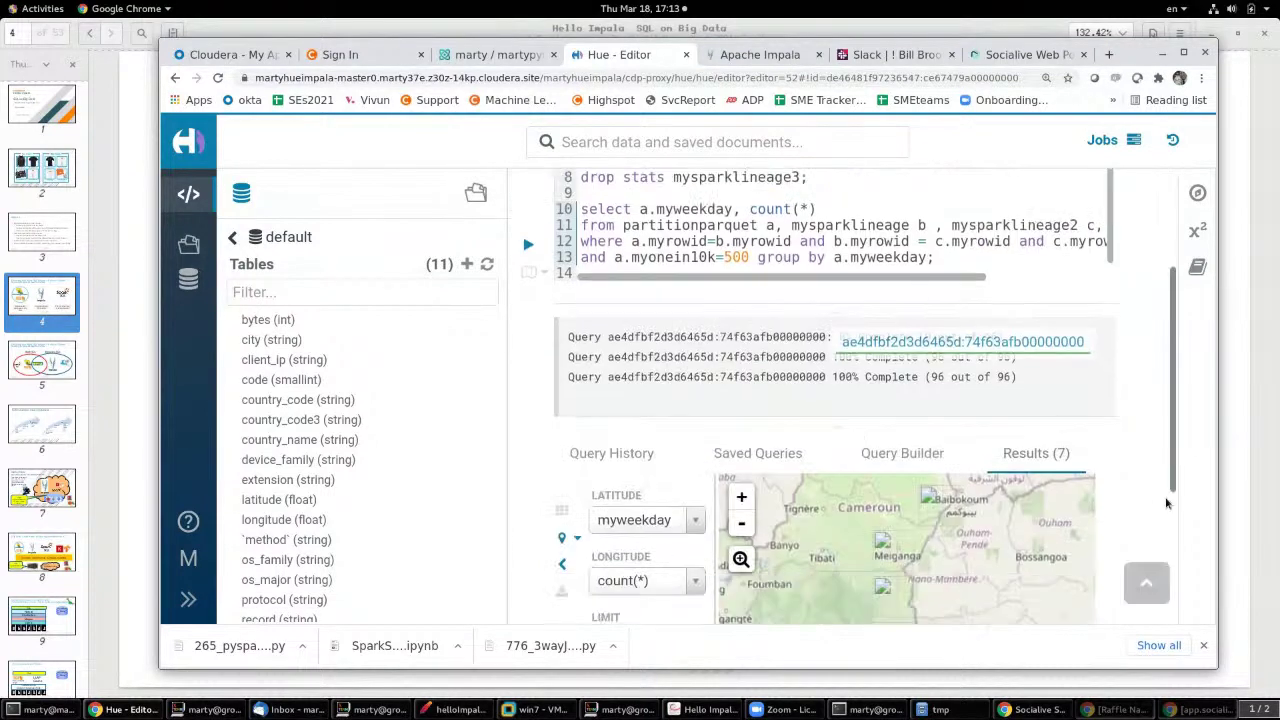
pyautogui.scroll(-1, 1166, 503)
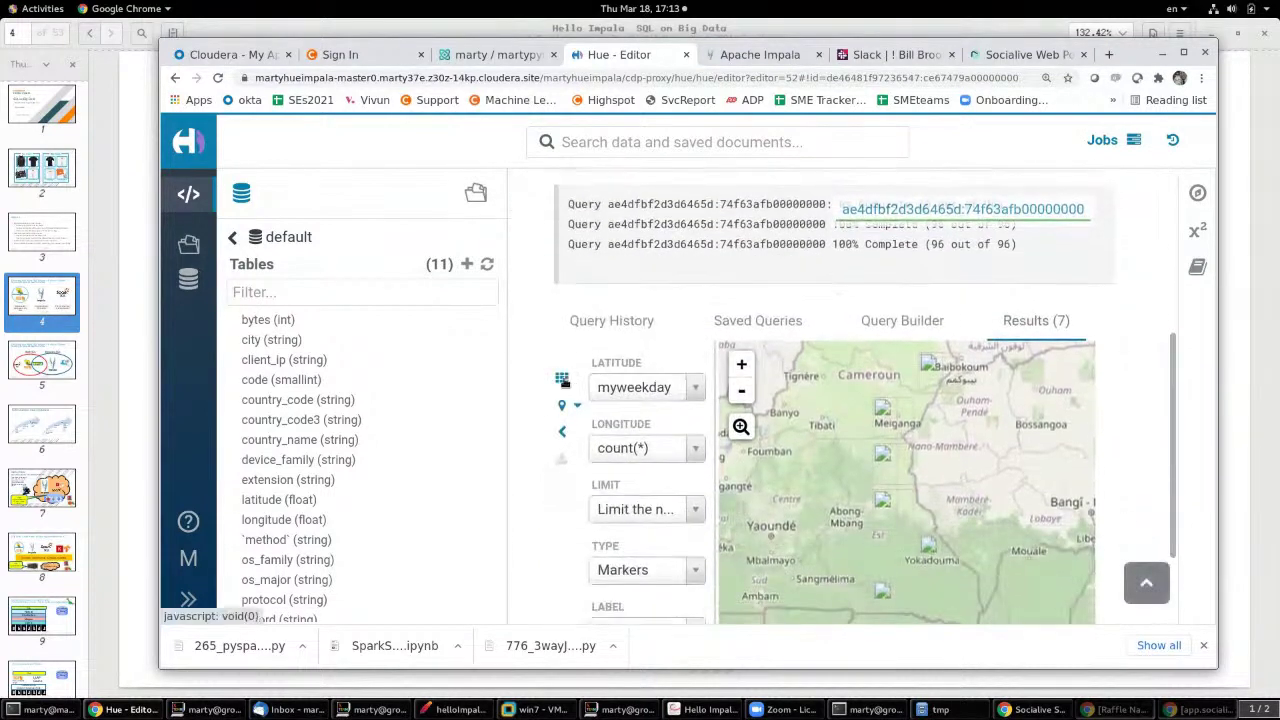
pyautogui.click(562, 378)
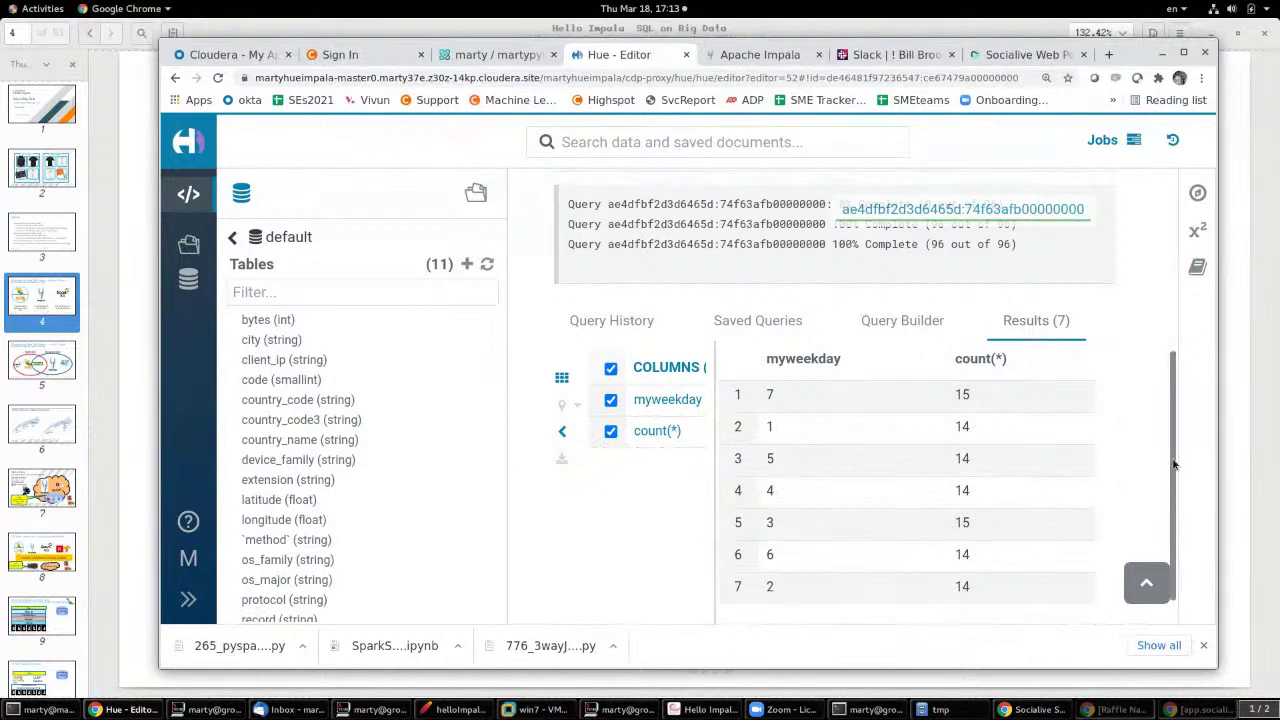
# Step: Open the join query's execution details from its query ID and expand them to the full Job Browser page
pyautogui.scroll(5, 1174, 464)
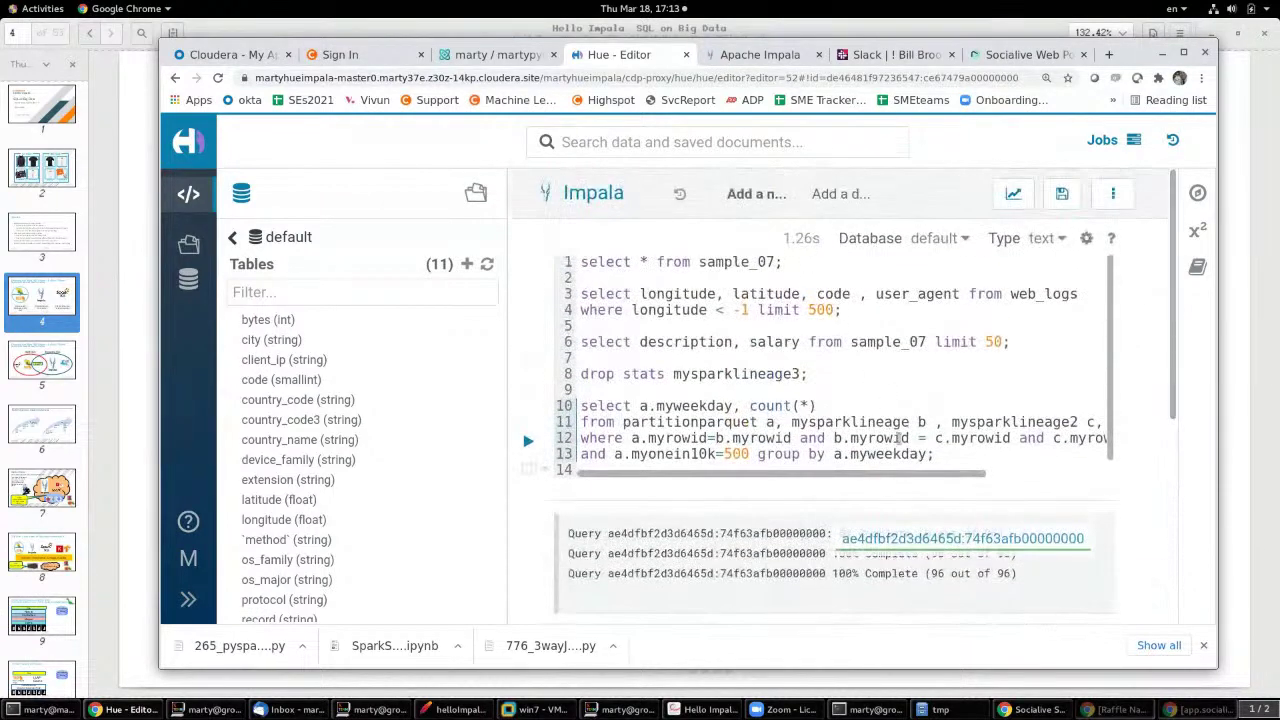
pyautogui.click(912, 540)
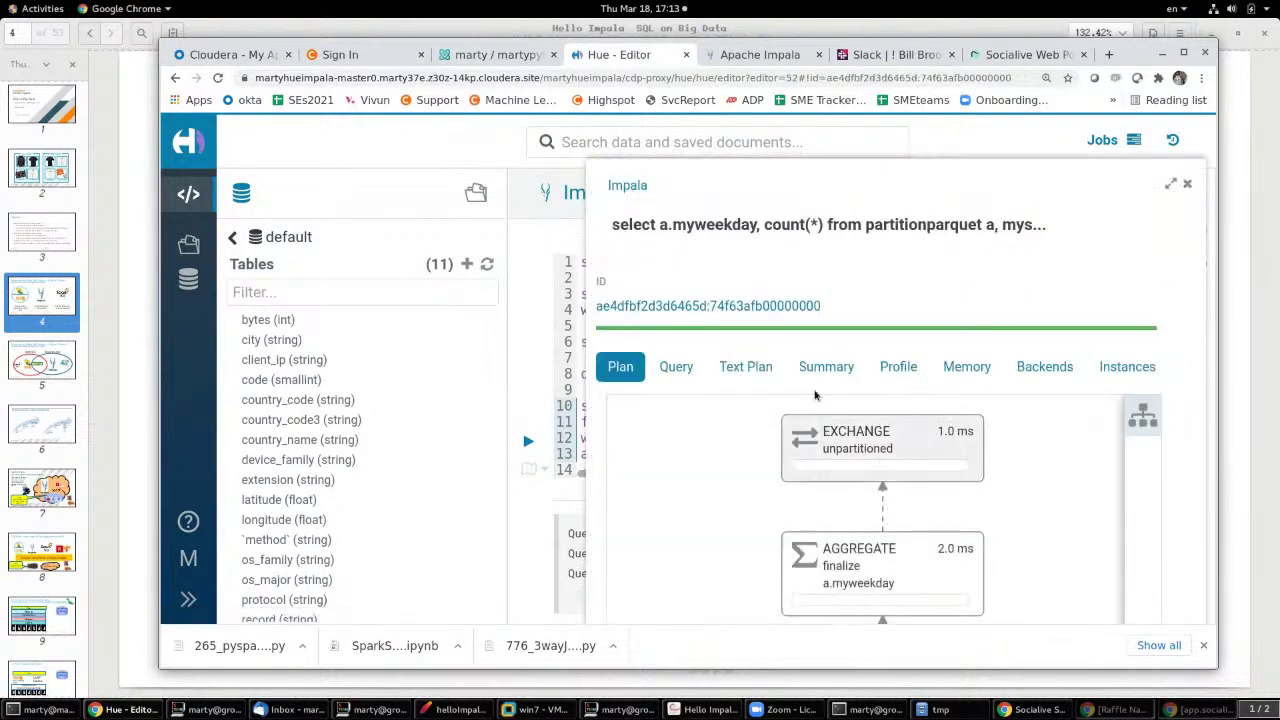
pyautogui.click(1168, 187)
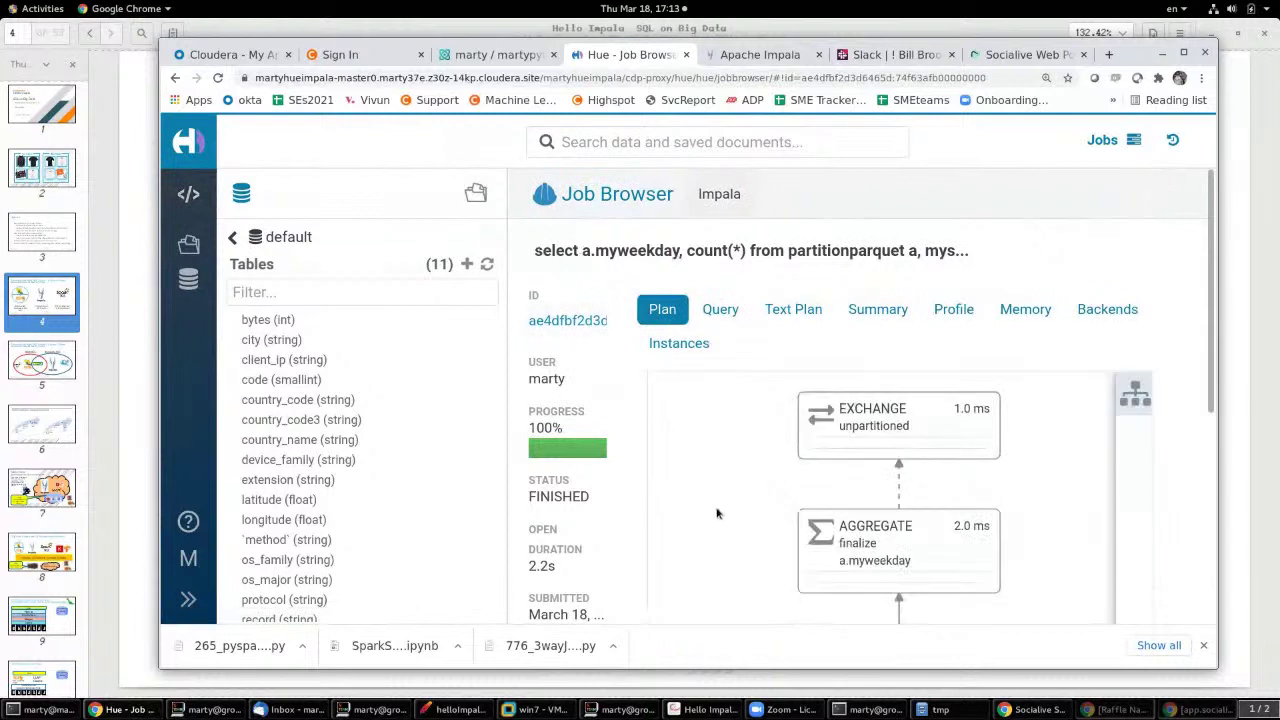
# Step: Examine the join query's plan diagram, from the aggregate and hash join nodes down to the S3 table scans
pyautogui.moveTo(723, 558); pyautogui.dragTo(757, 371)
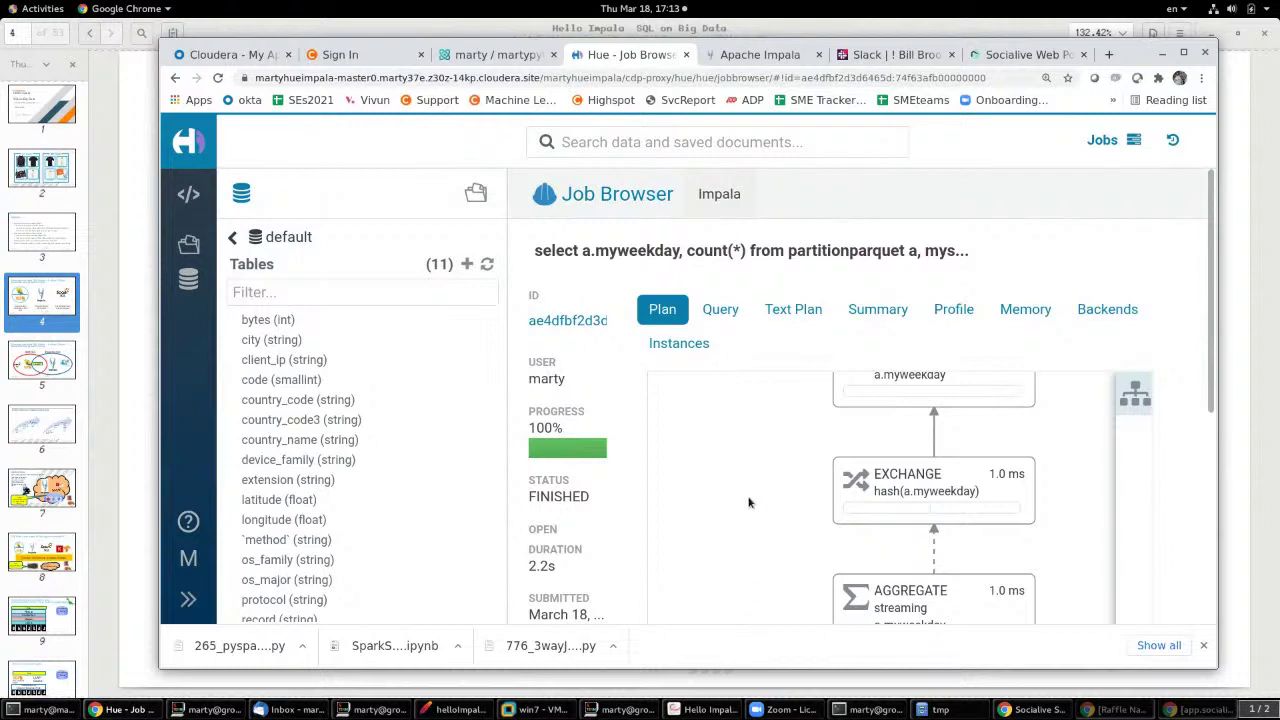
pyautogui.moveTo(746, 519); pyautogui.dragTo(730, 455)
pyautogui.moveTo(711, 546); pyautogui.dragTo(676, 503)
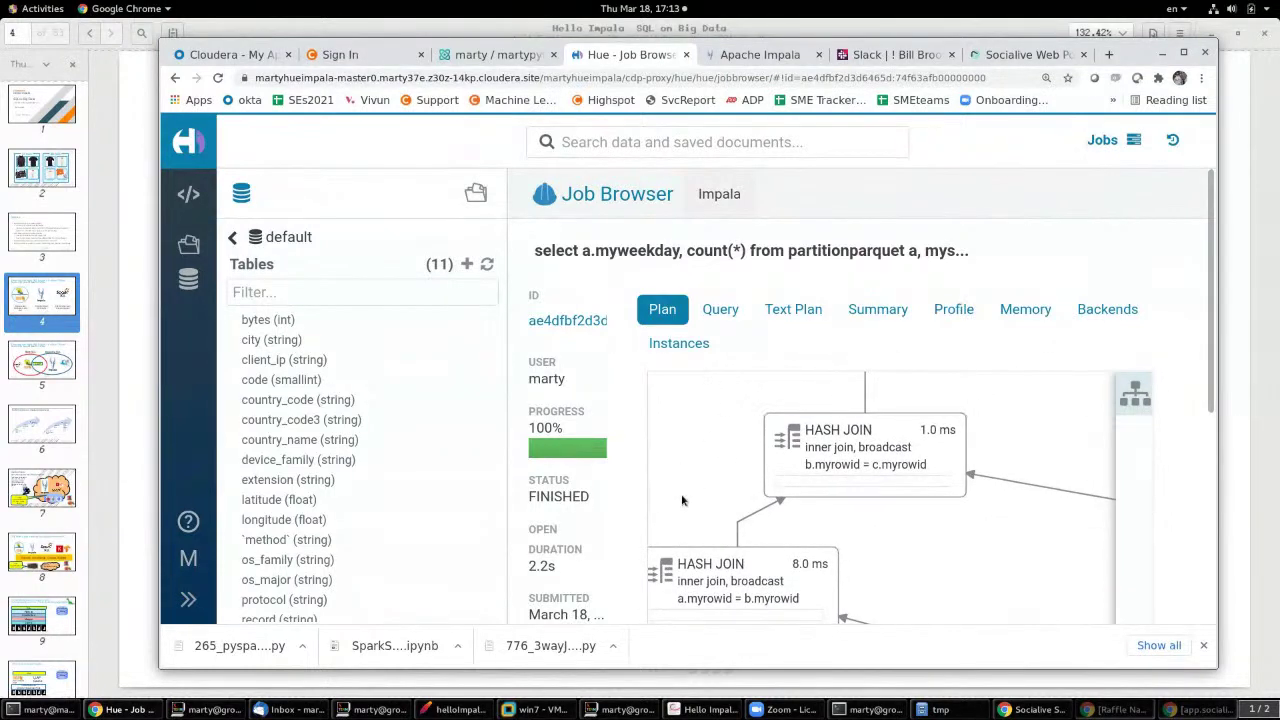
pyautogui.moveTo(926, 547); pyautogui.dragTo(865, 636)
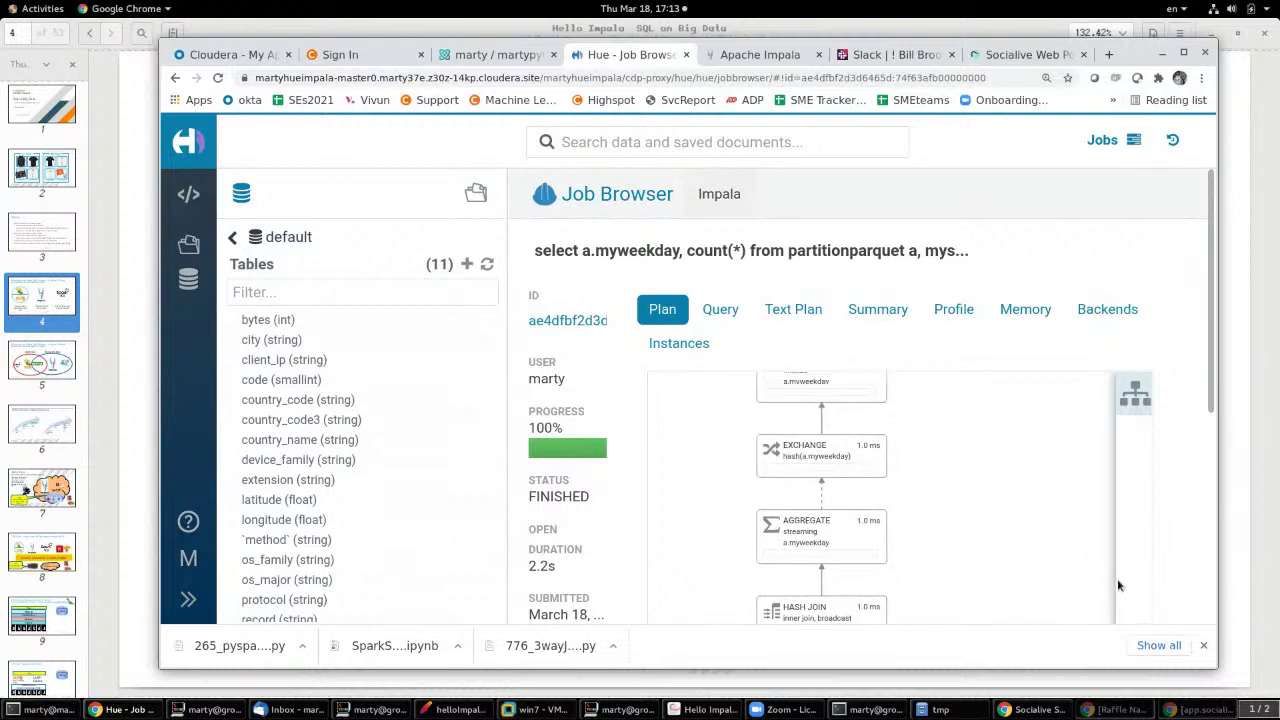
pyautogui.moveTo(1207, 412); pyautogui.dragTo(1224, 575)
pyautogui.scroll(-2, 1200, 580)
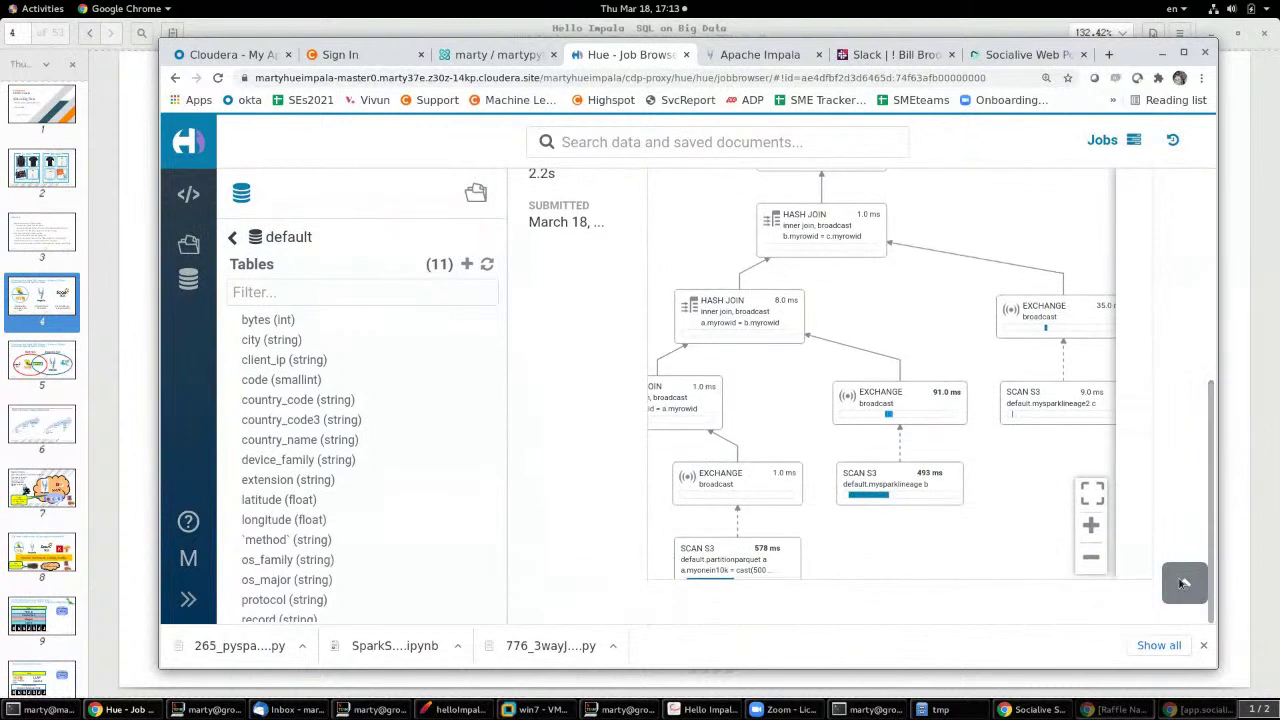
pyautogui.moveTo(770, 390); pyautogui.dragTo(914, 337)
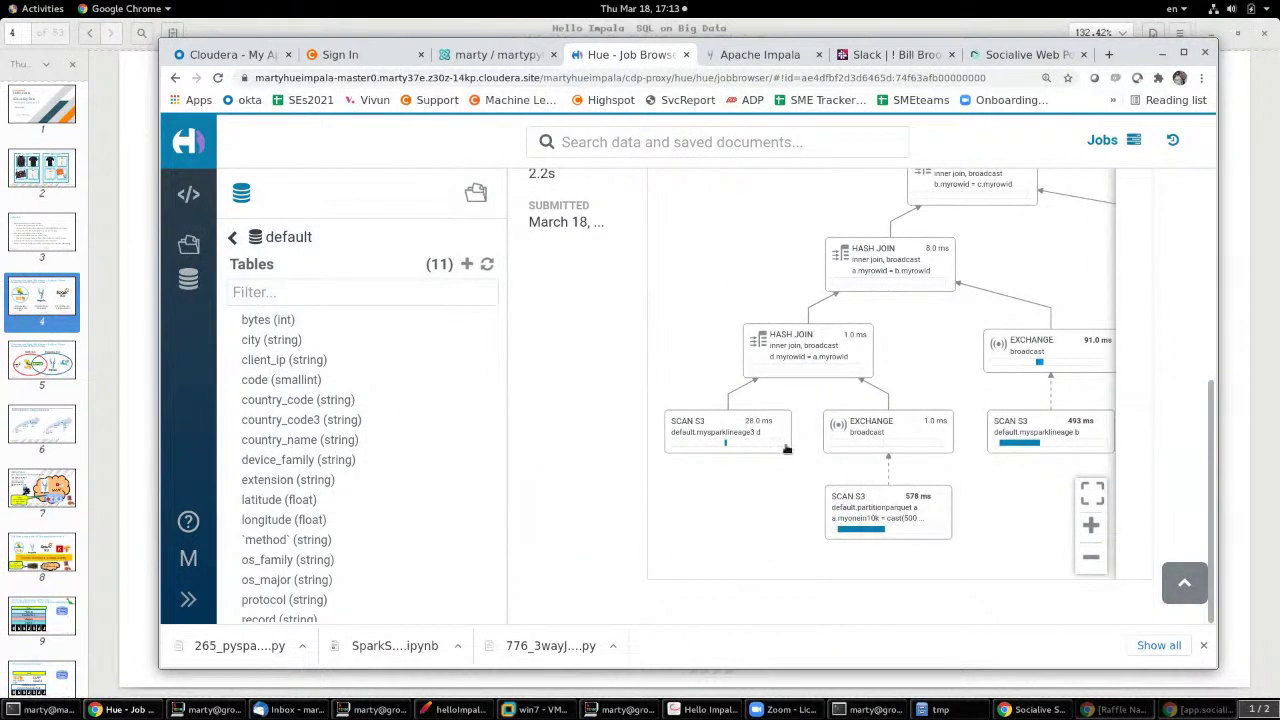
pyautogui.moveTo(906, 337); pyautogui.dragTo(741, 516)
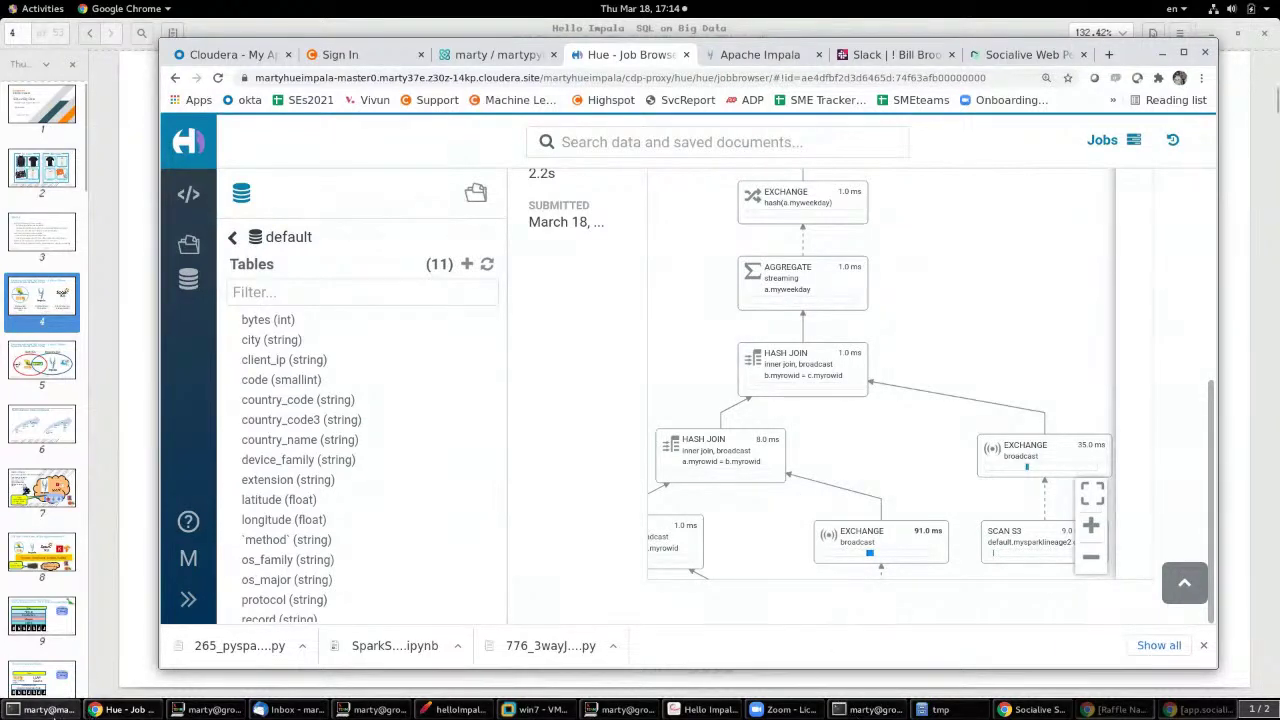
# Step: Switch to the terminal on the coordinator host and start impala-shell with the --ssl option
pyautogui.click(55, 709)
pyautogui.write('l')
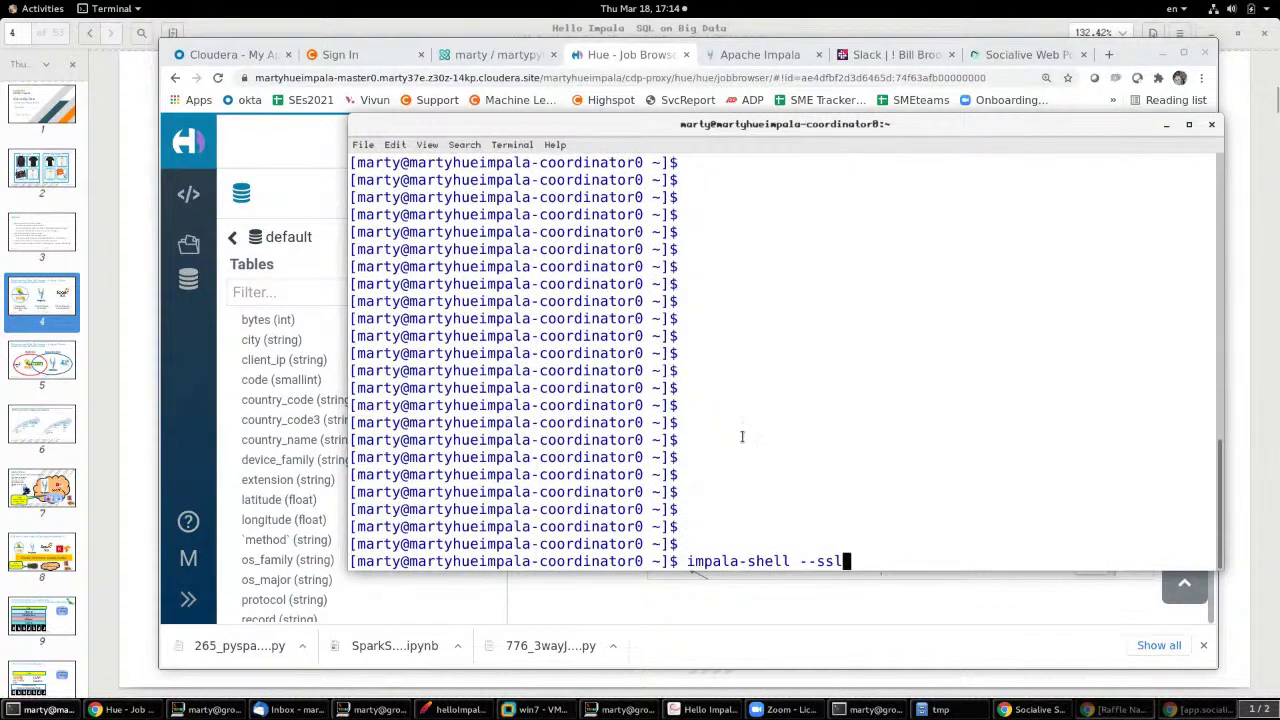
pyautogui.press('Return')
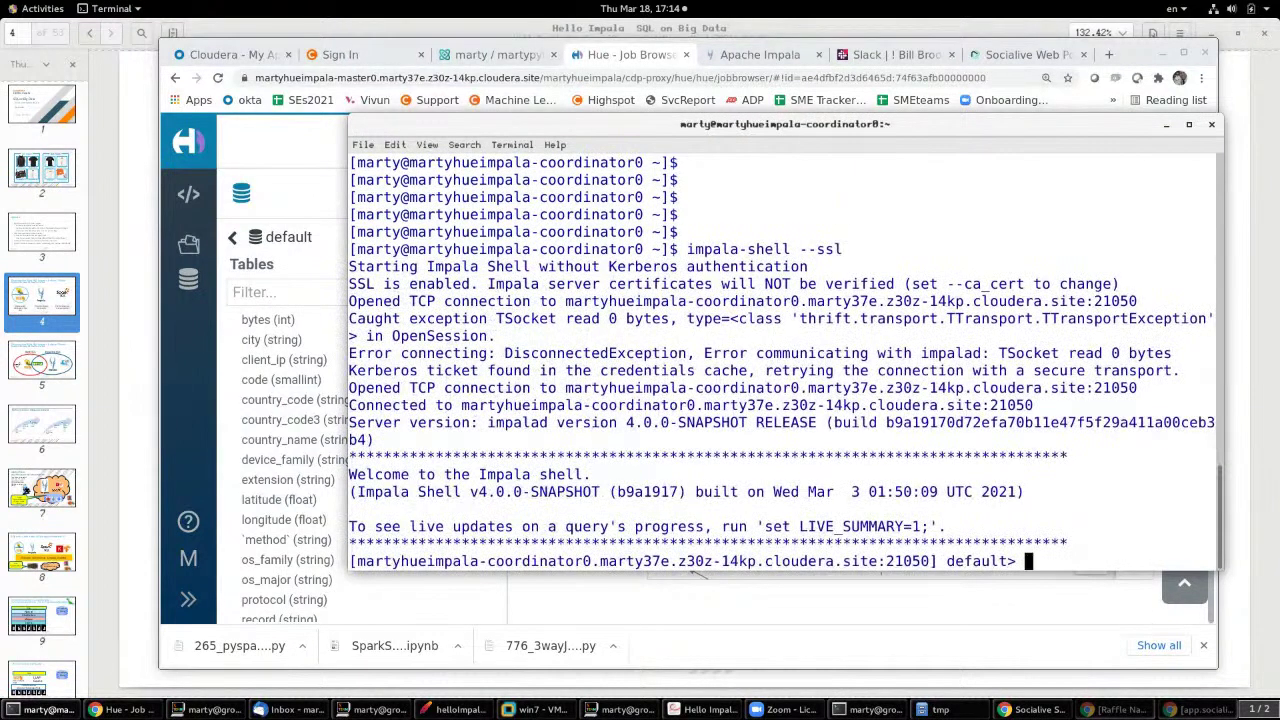
# Step: Run the stored query selecting a.code and sum(a.salary) from sample_07 a and sample_08 b, joined and grouped by code, limit 3
pyautogui.press('Up')
pyautogui.press('Up')
pyautogui.press('Up')
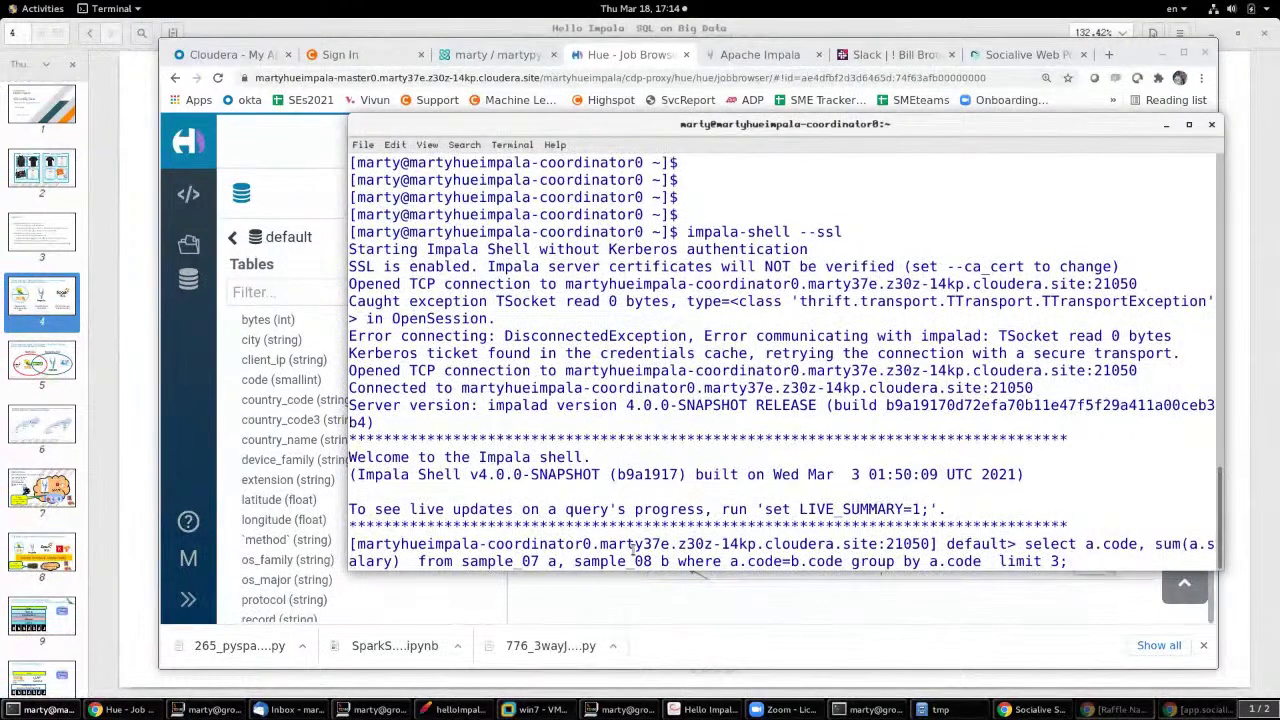
pyautogui.press('Return')
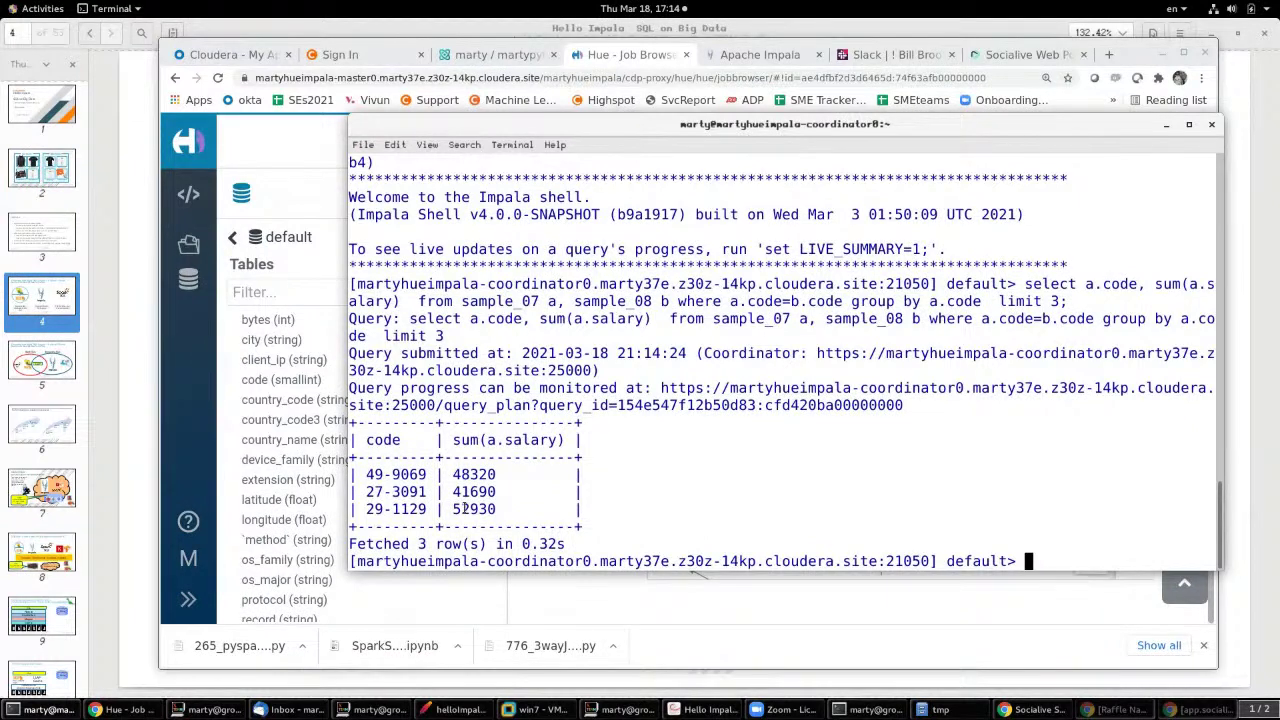
# Step: Switch to the win7 virtual machine, open the impalaJoin.xlsx workbook in Excel and refresh its description and salary data
pyautogui.click(537, 709)
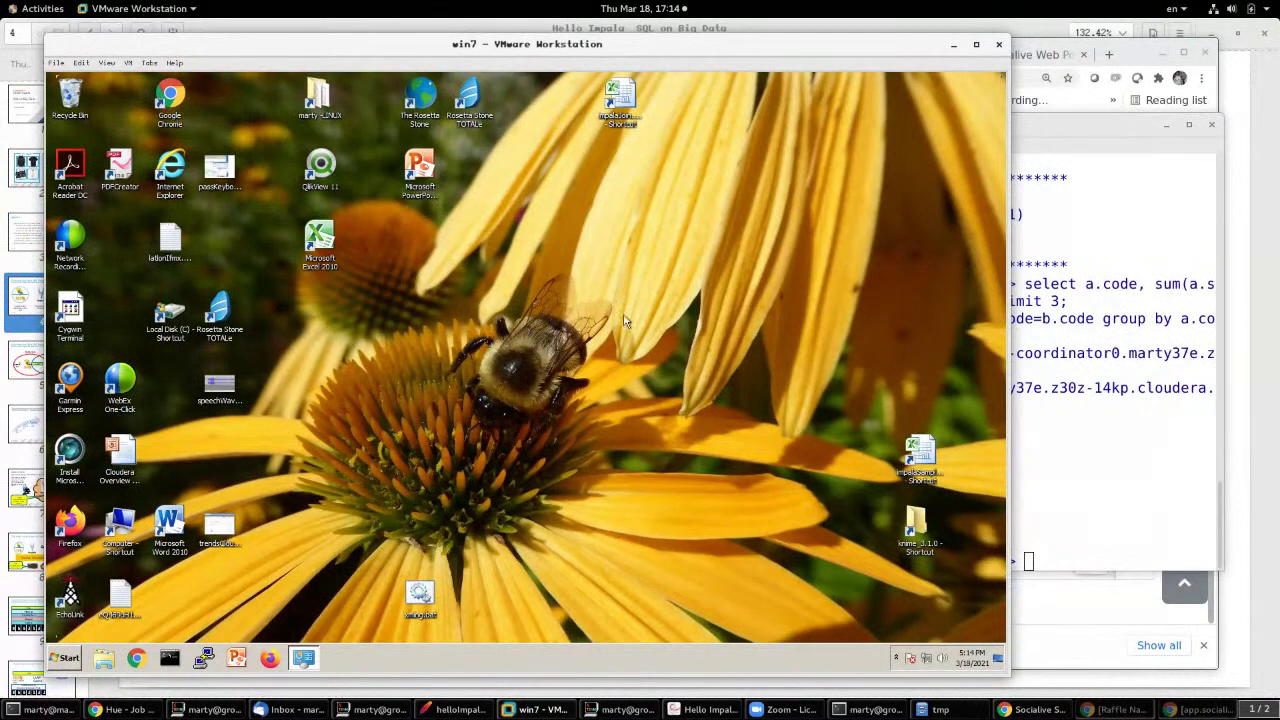
pyautogui.click(628, 107)
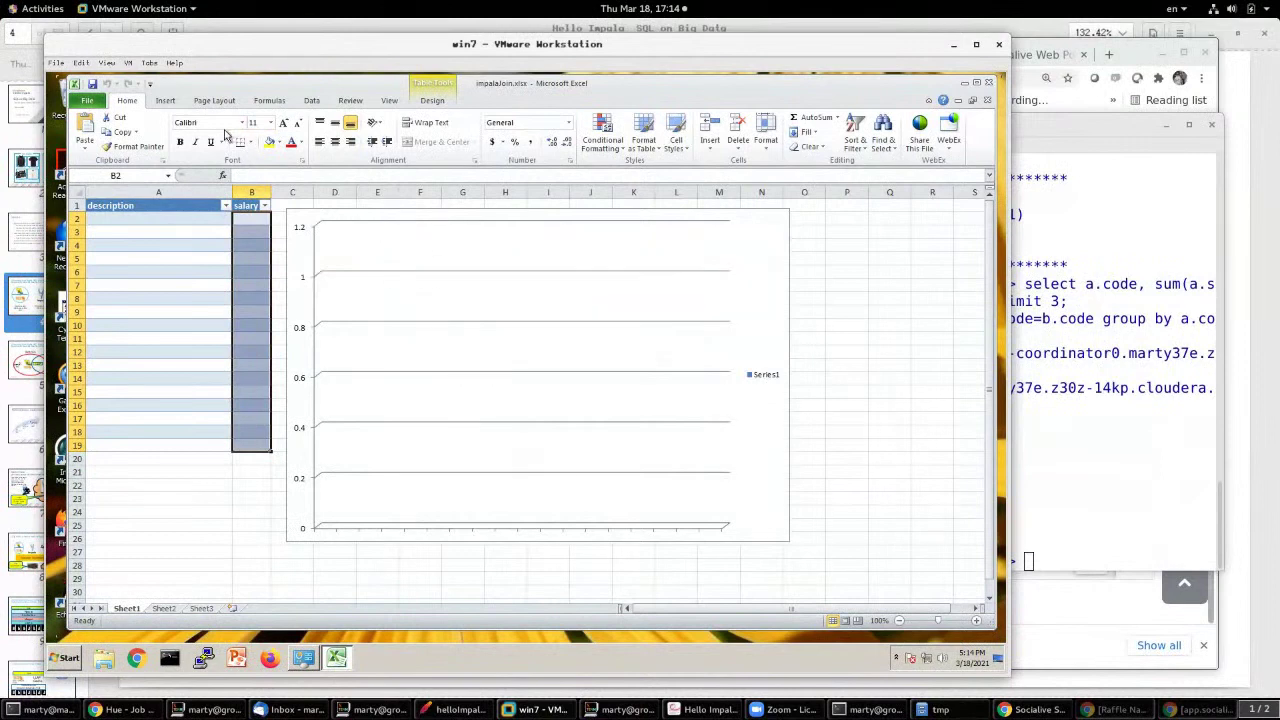
pyautogui.click(311, 100)
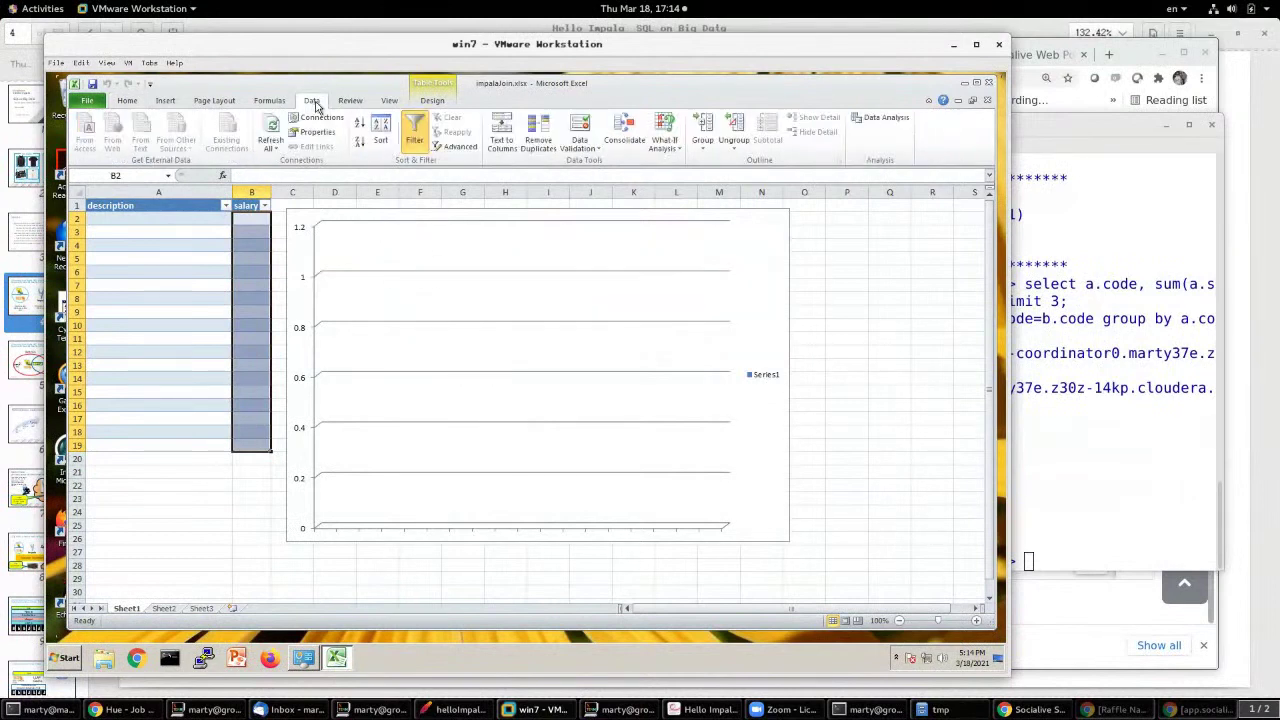
pyautogui.click(270, 135)
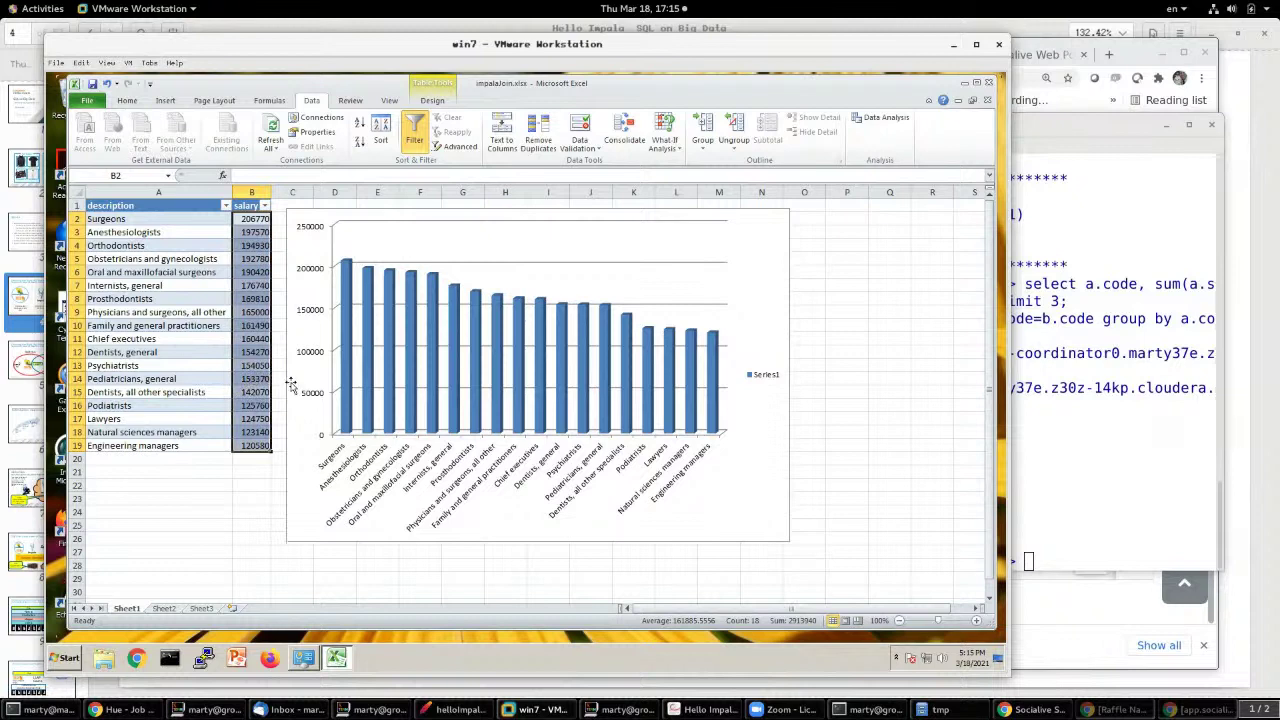
# Step: Switch to the Apache Impala queries page in Chrome, reload it and look up the latest completed query
pyautogui.click(120, 709)
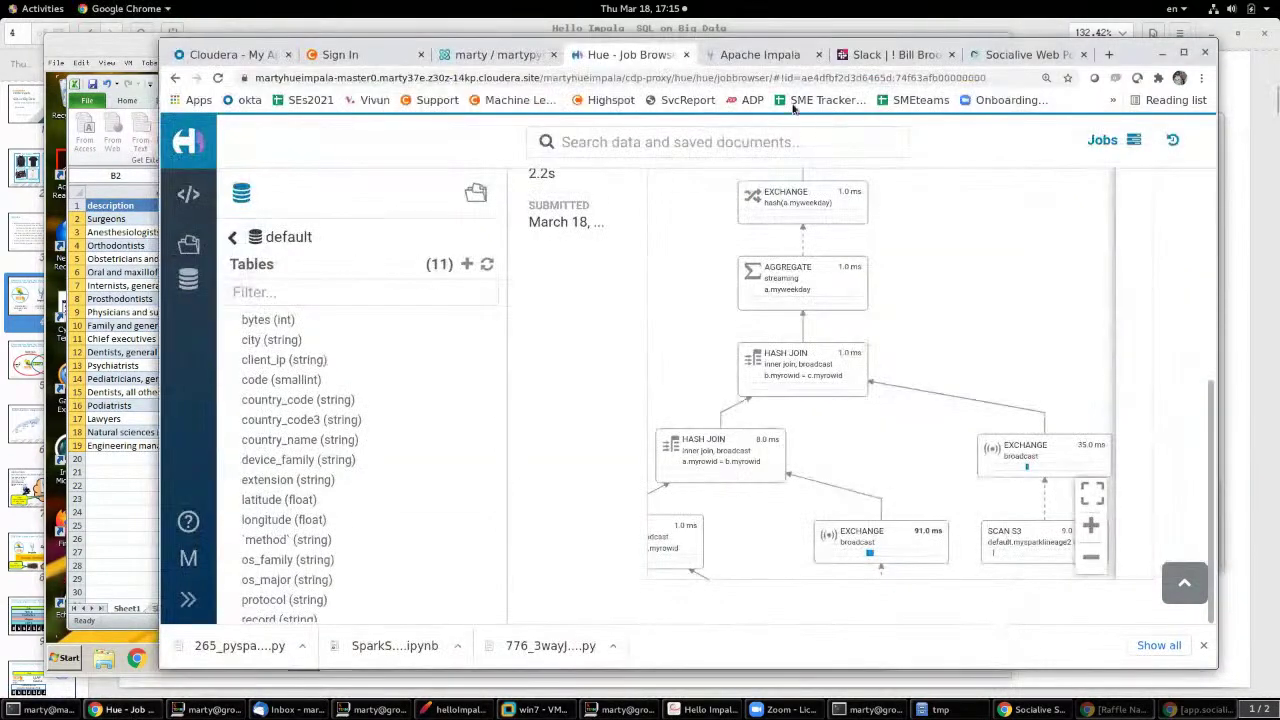
pyautogui.click(774, 64)
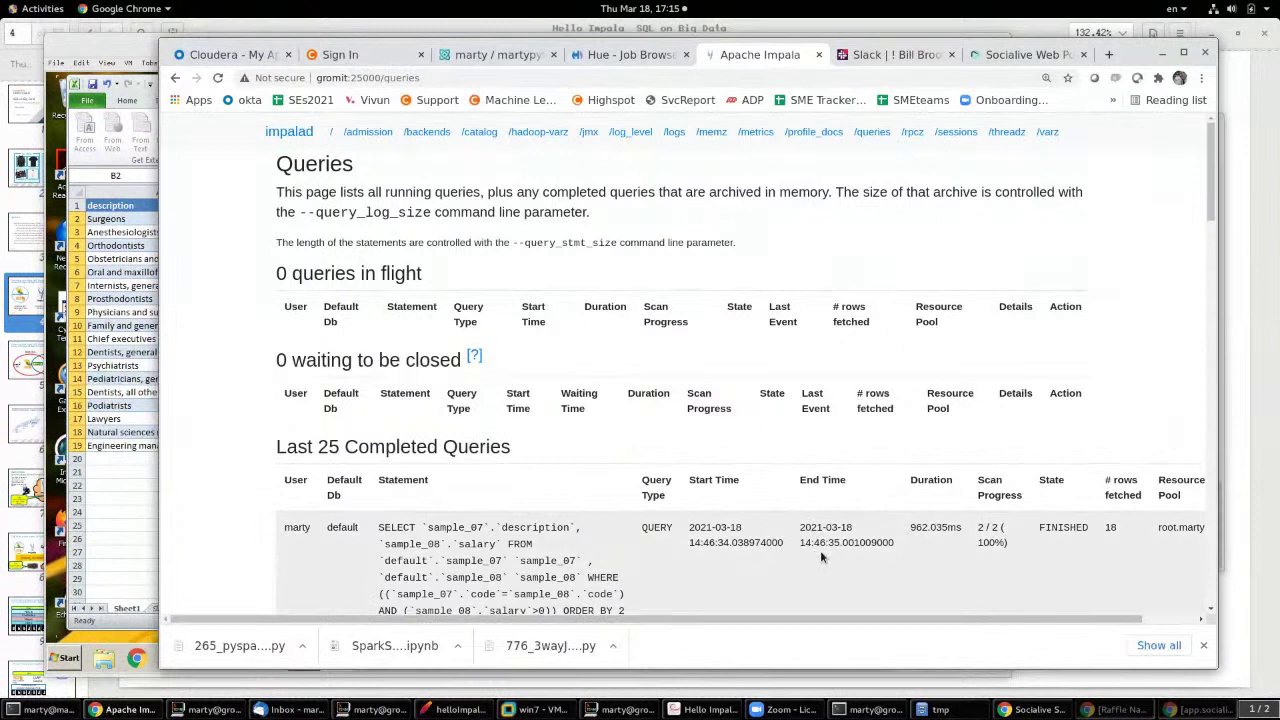
pyautogui.click(218, 80)
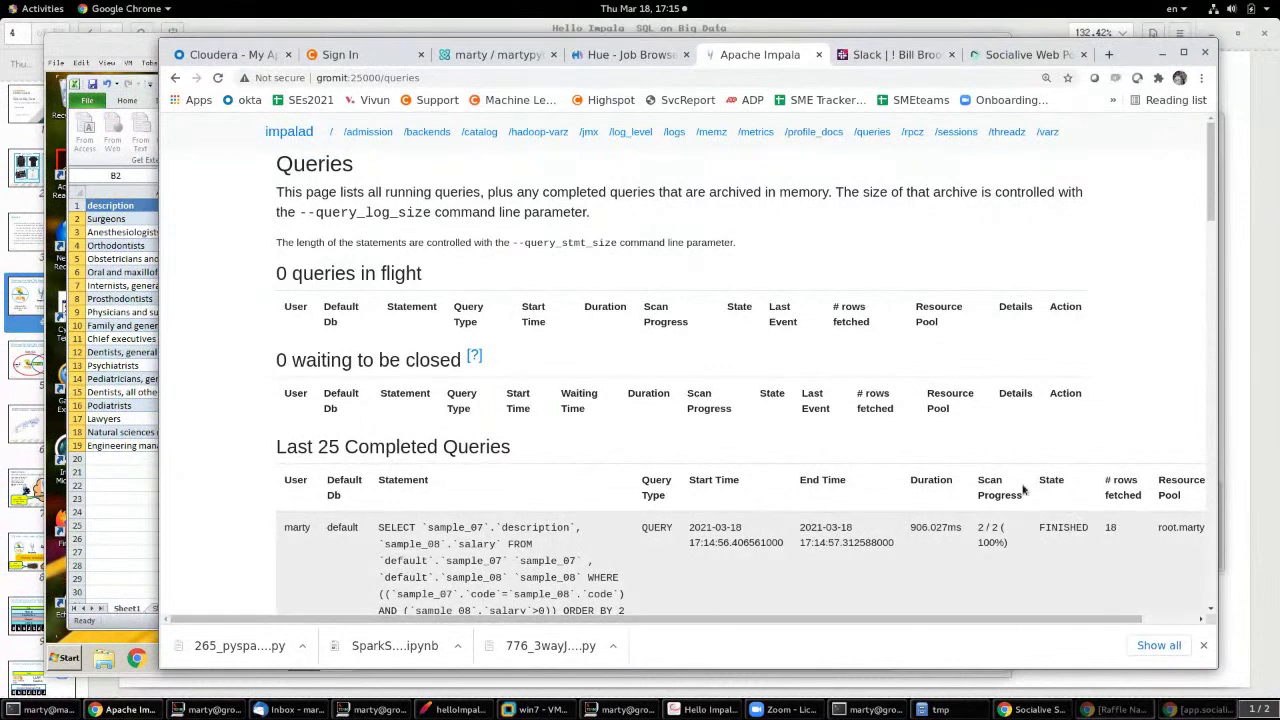
pyautogui.scroll(-2, 930, 388)
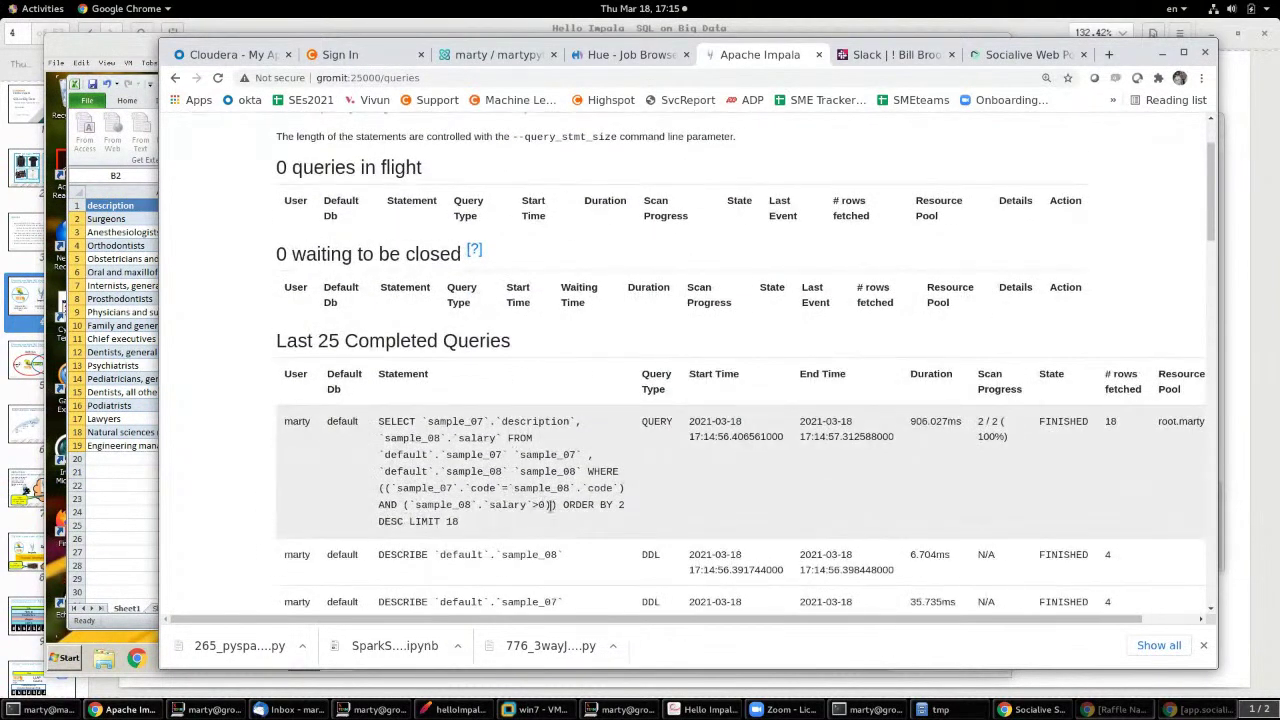
# Step: Open the details of the latest sample_07 and sample_08 join and examine its plan diagram down to the HDFS scans
pyautogui.moveTo(660, 621); pyautogui.dragTo(718, 622)
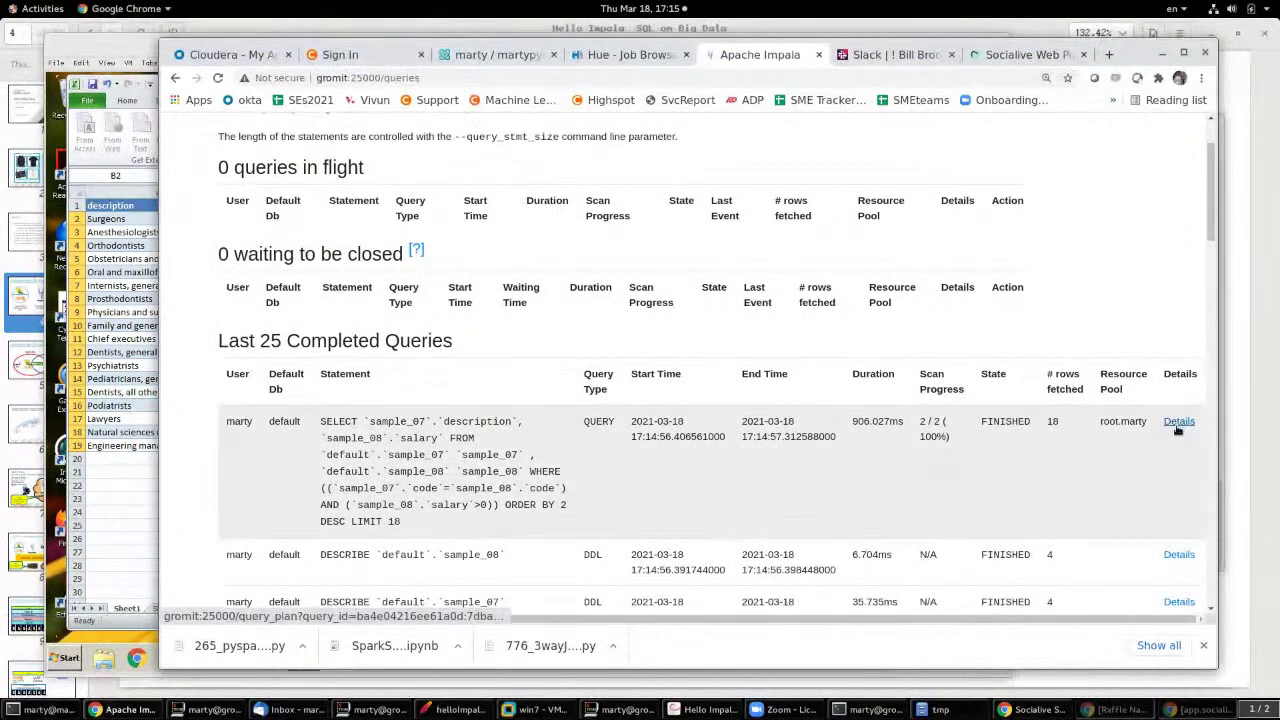
pyautogui.click(1178, 422)
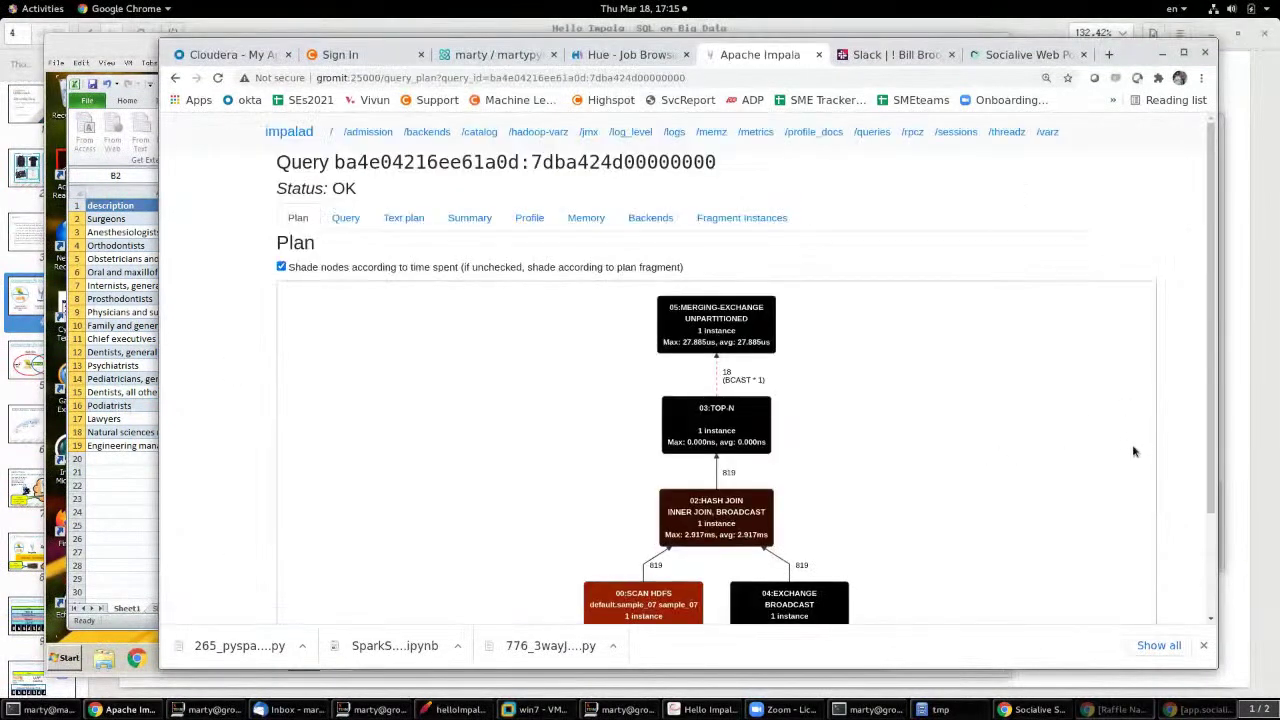
pyautogui.scroll(-2, 1206, 565)
pyautogui.scroll(-1, 1206, 565)
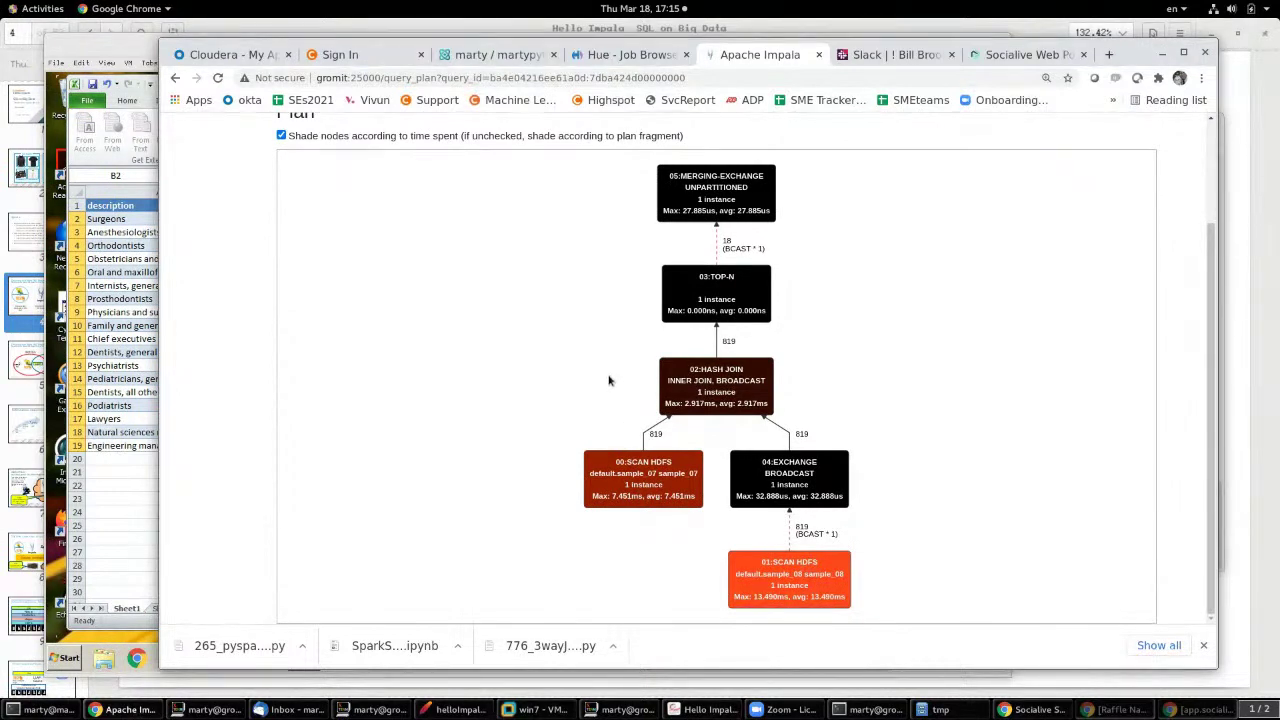
# Step: Open the CDP Field Marketing AMER application from the Okta home page
pyautogui.click(214, 58)
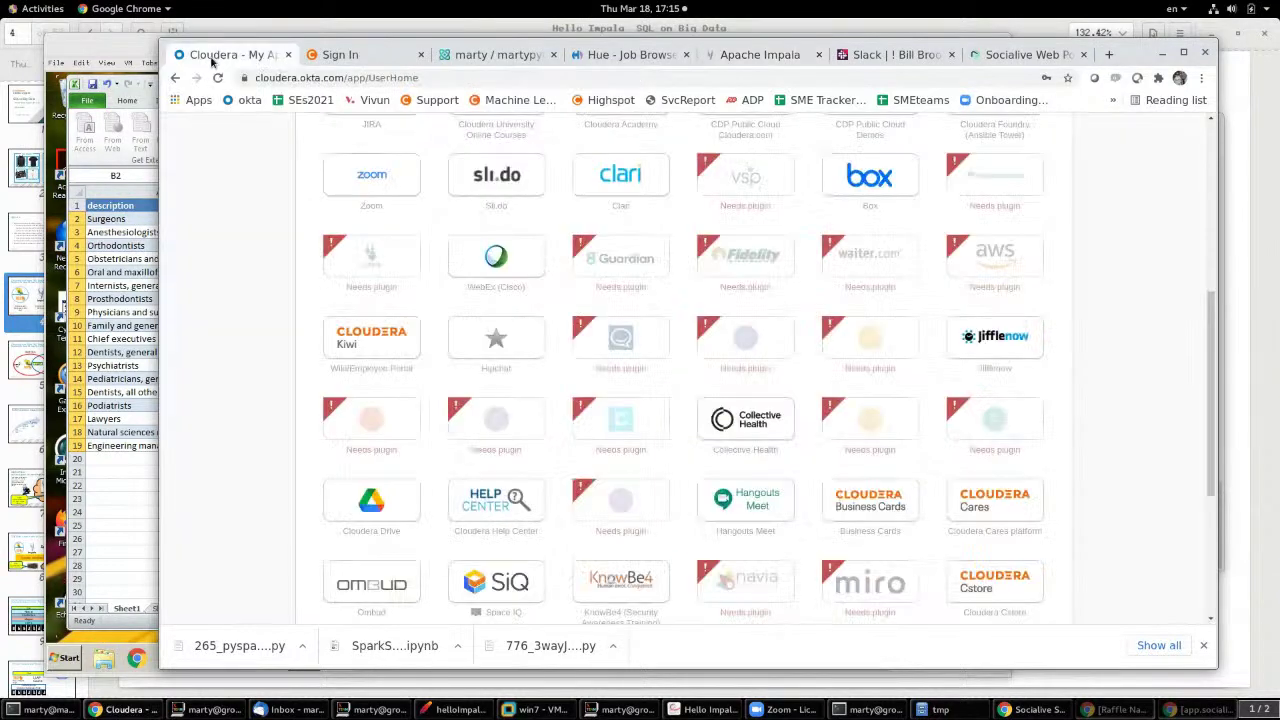
pyautogui.scroll(-4, 197, 289)
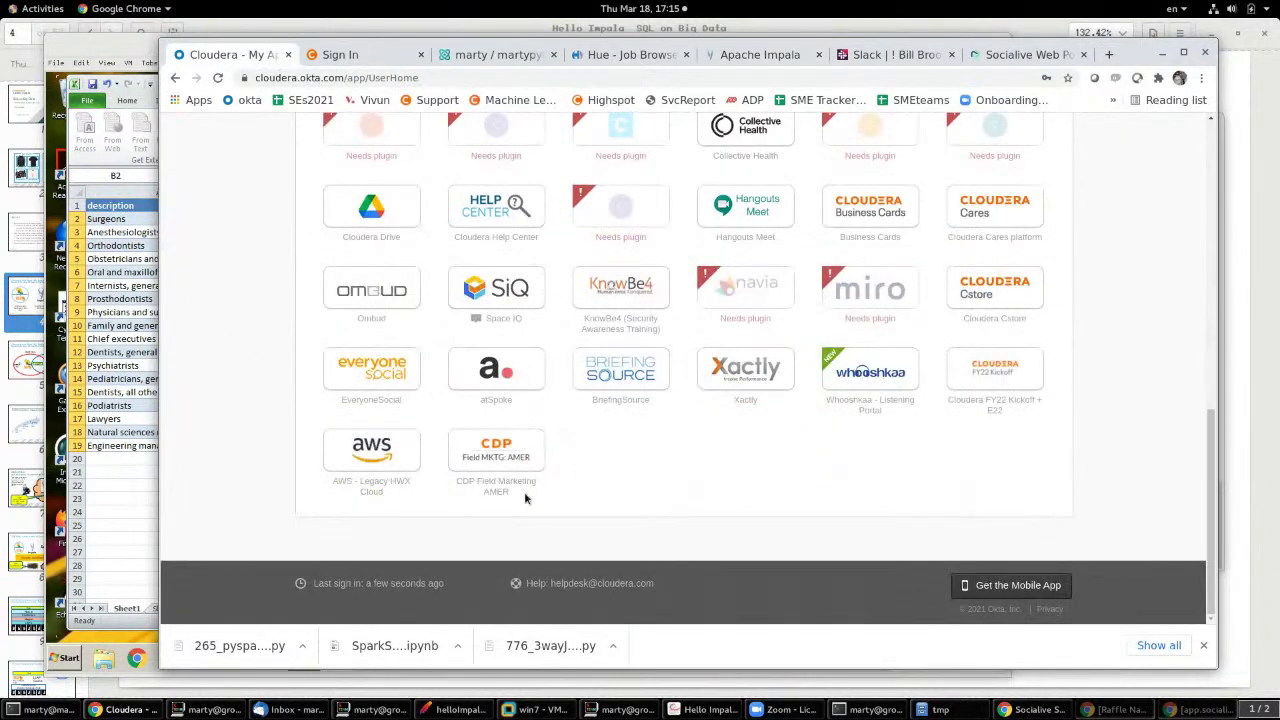
pyautogui.click(484, 440)
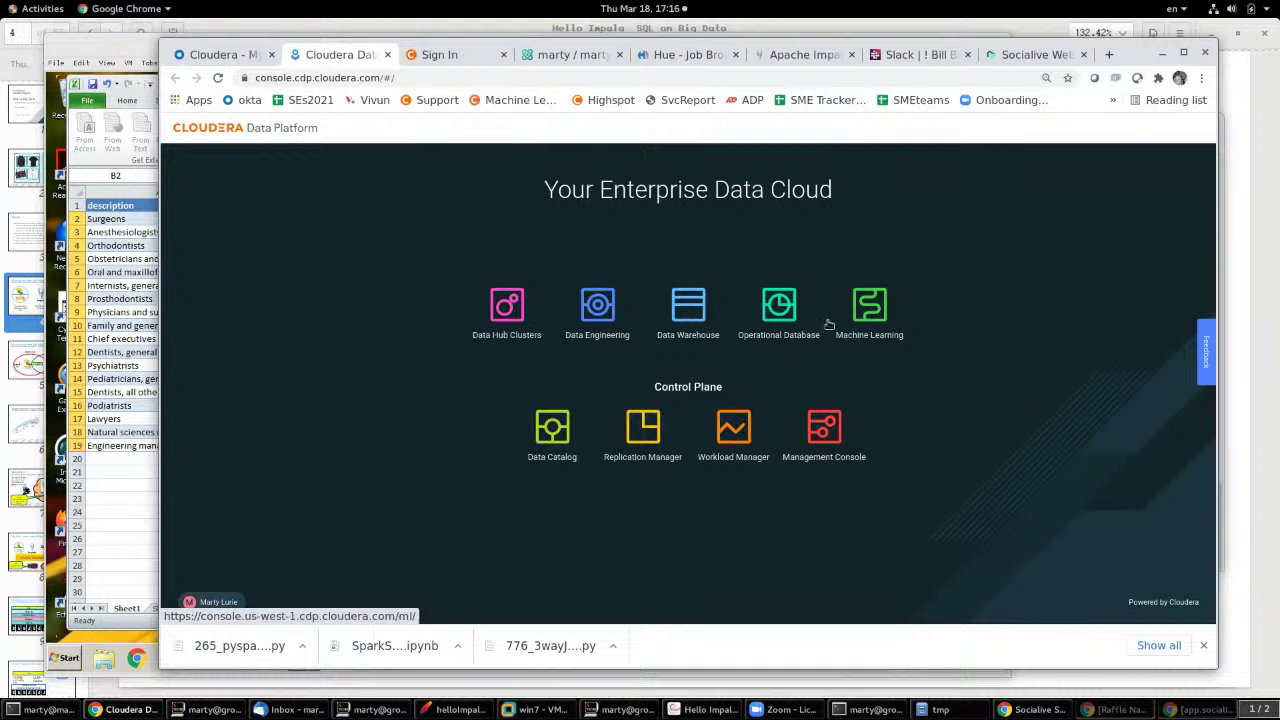
# Step: Open the martypython project in the martyhelloimpala Machine Learning workspace and look through its files
pyautogui.click(869, 305)
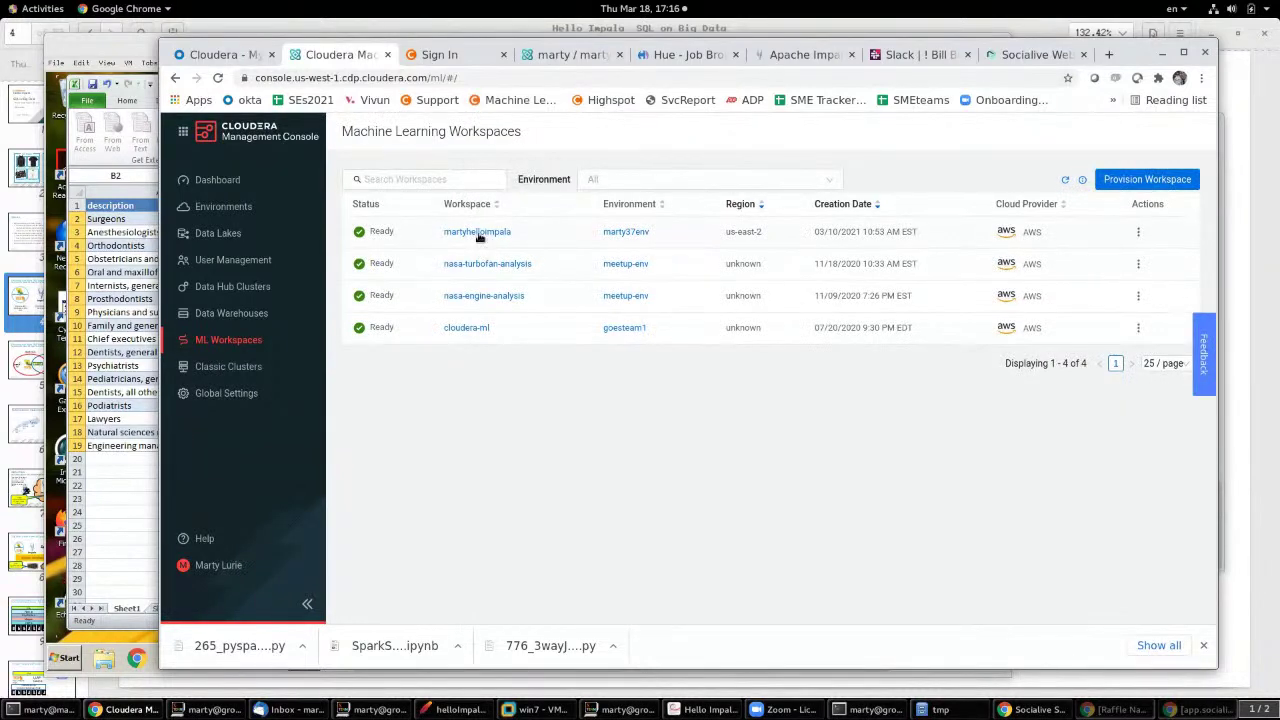
pyautogui.click(477, 236)
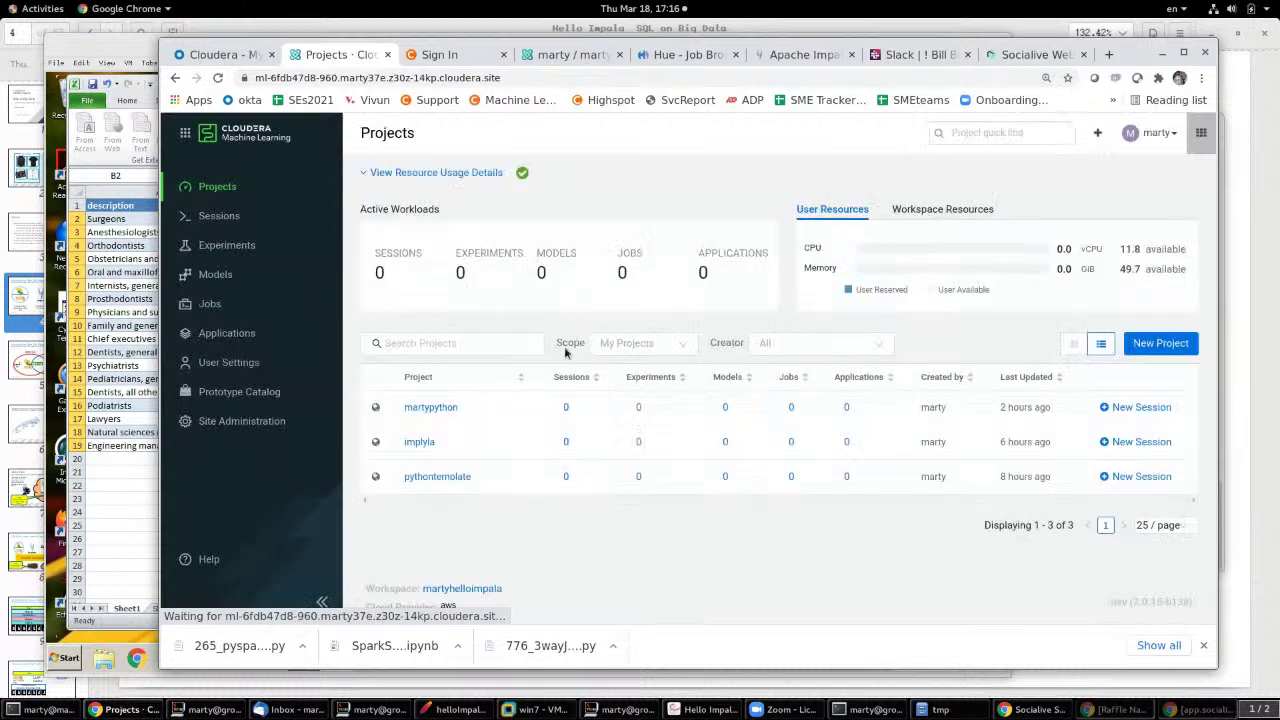
pyautogui.click(428, 410)
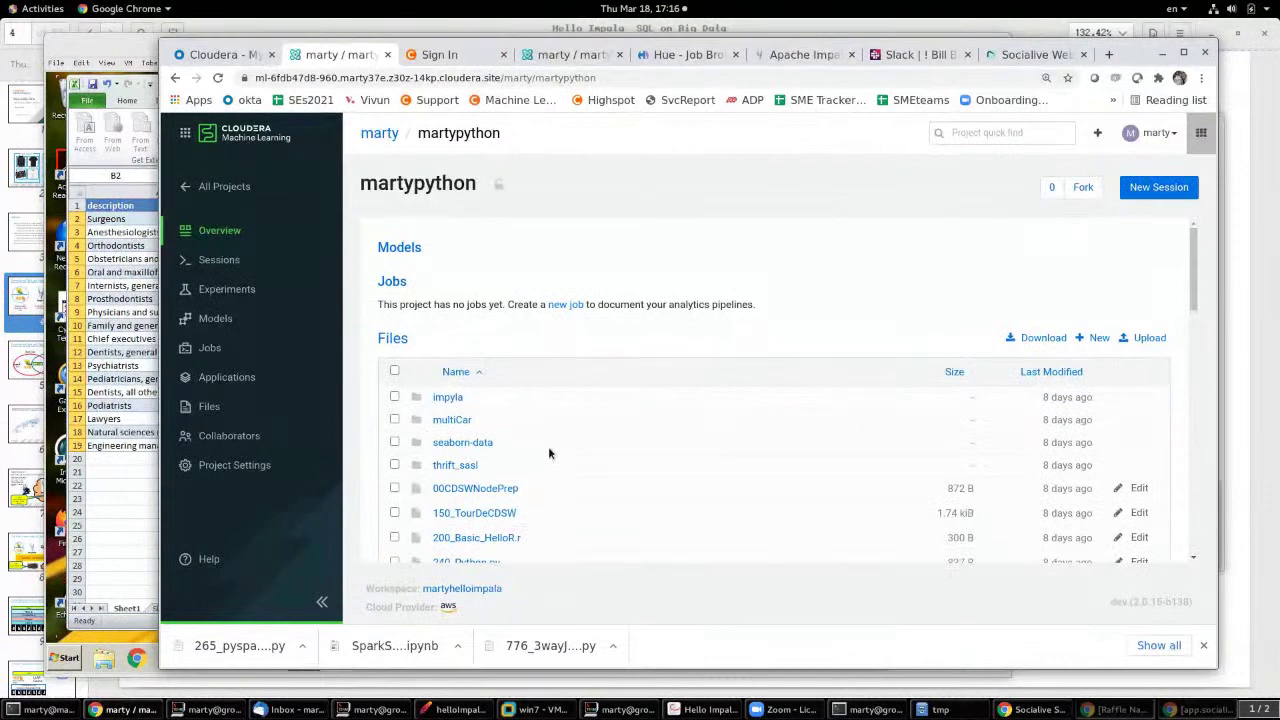
pyautogui.scroll(-5, 553, 445)
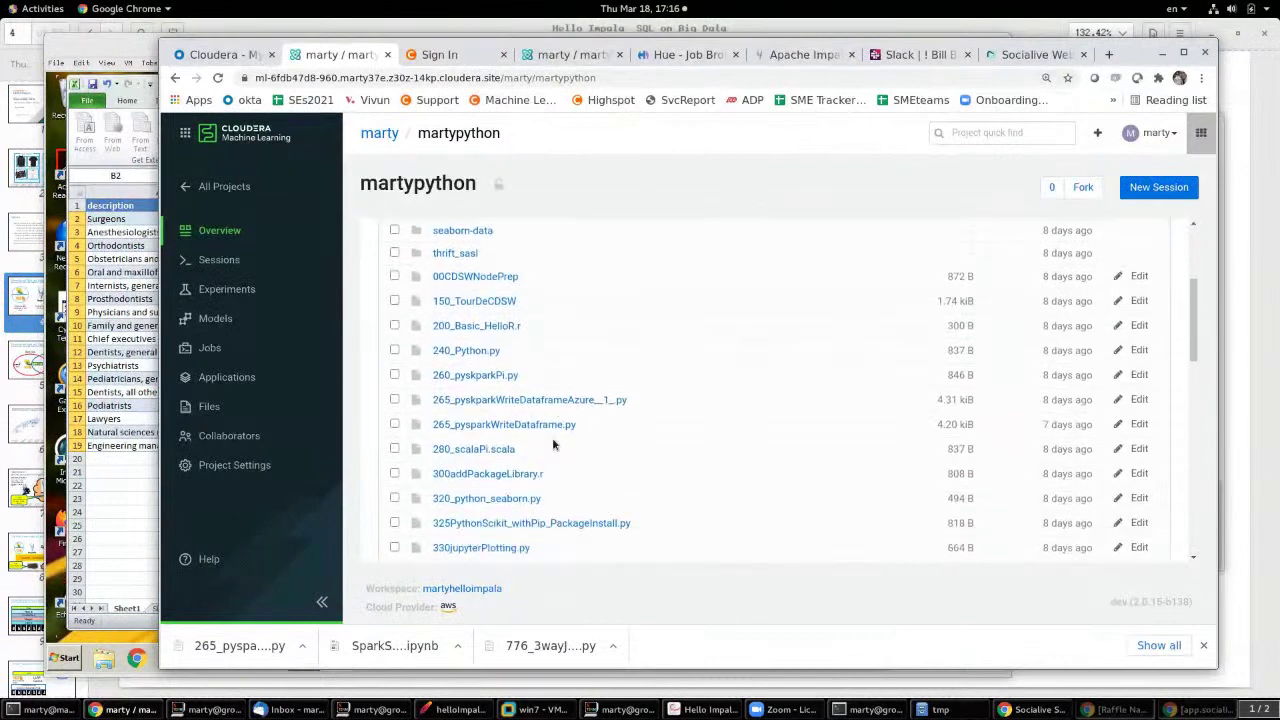
pyautogui.scroll(-3, 553, 445)
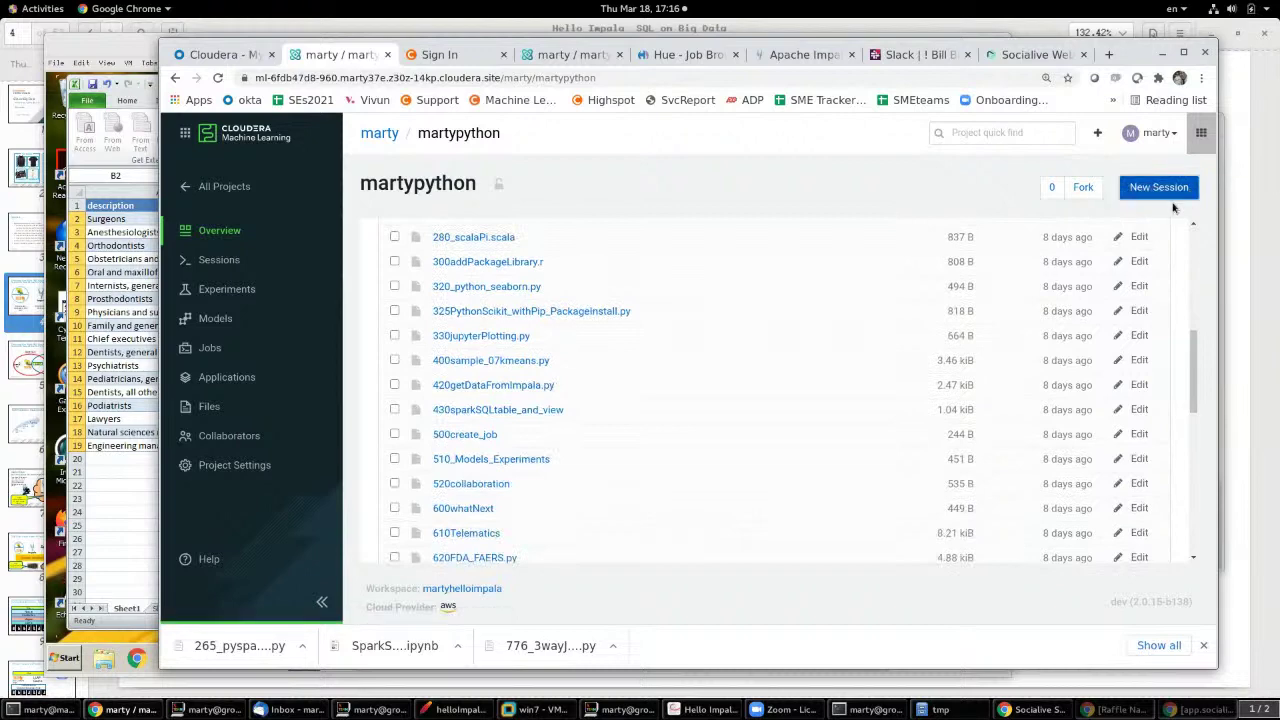
# Step: Start a new project session using Jupyter Notebook as the editor and the 1 vCPU / 2 GiB Memory resource profile
pyautogui.click(1163, 193)
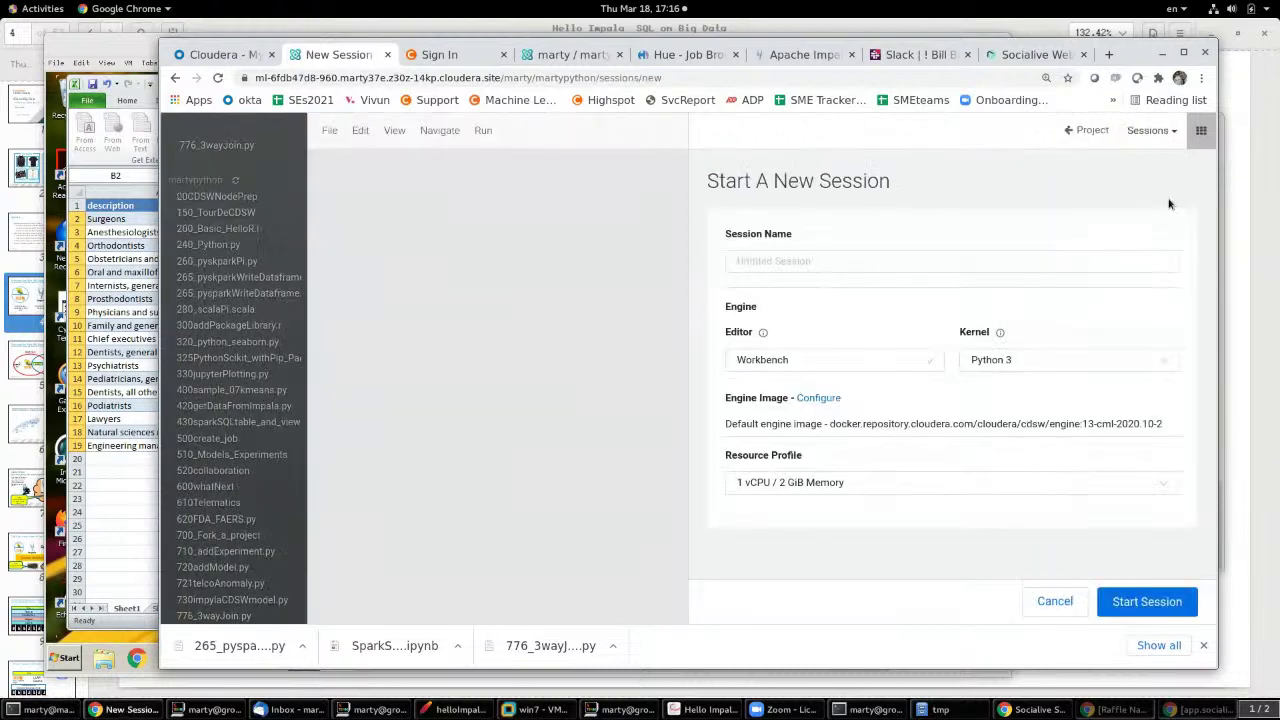
pyautogui.click(850, 362)
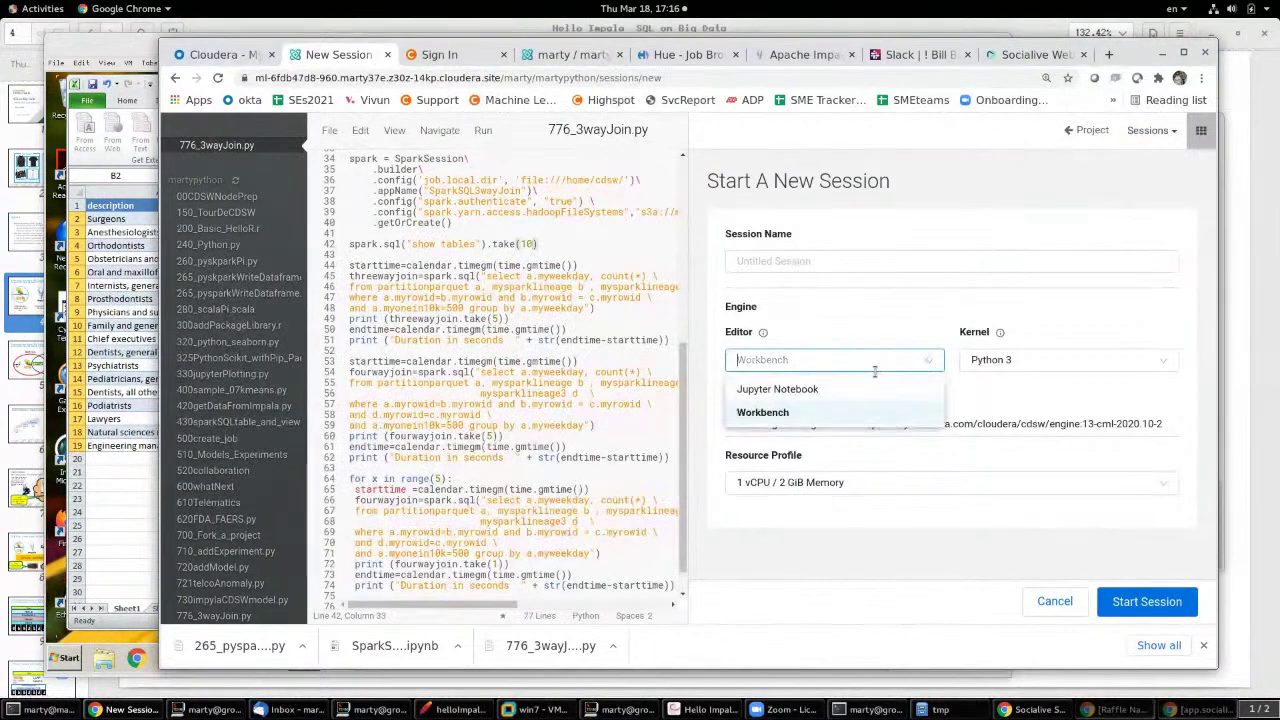
pyautogui.click(857, 390)
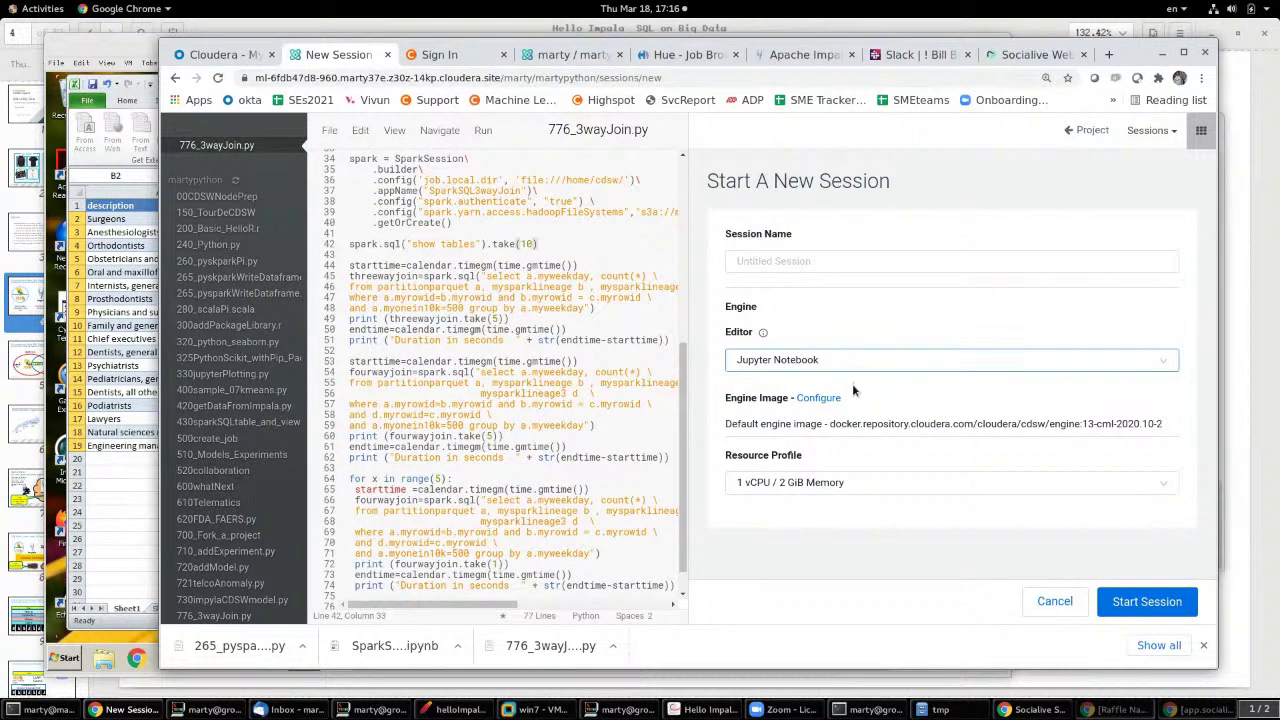
pyautogui.click(1133, 604)
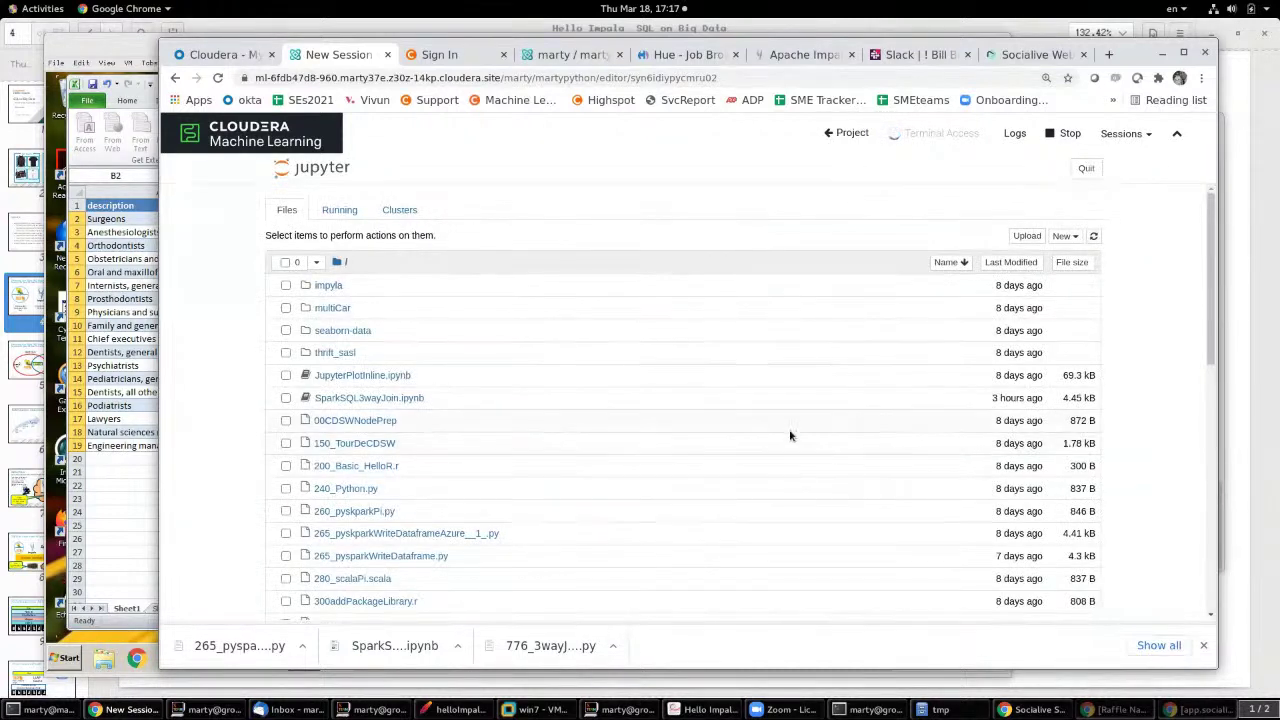
# Step: Open the SparkSQL3wayJoin.ipynb notebook and review its Spark session setup and three-way join code
pyautogui.click(365, 398)
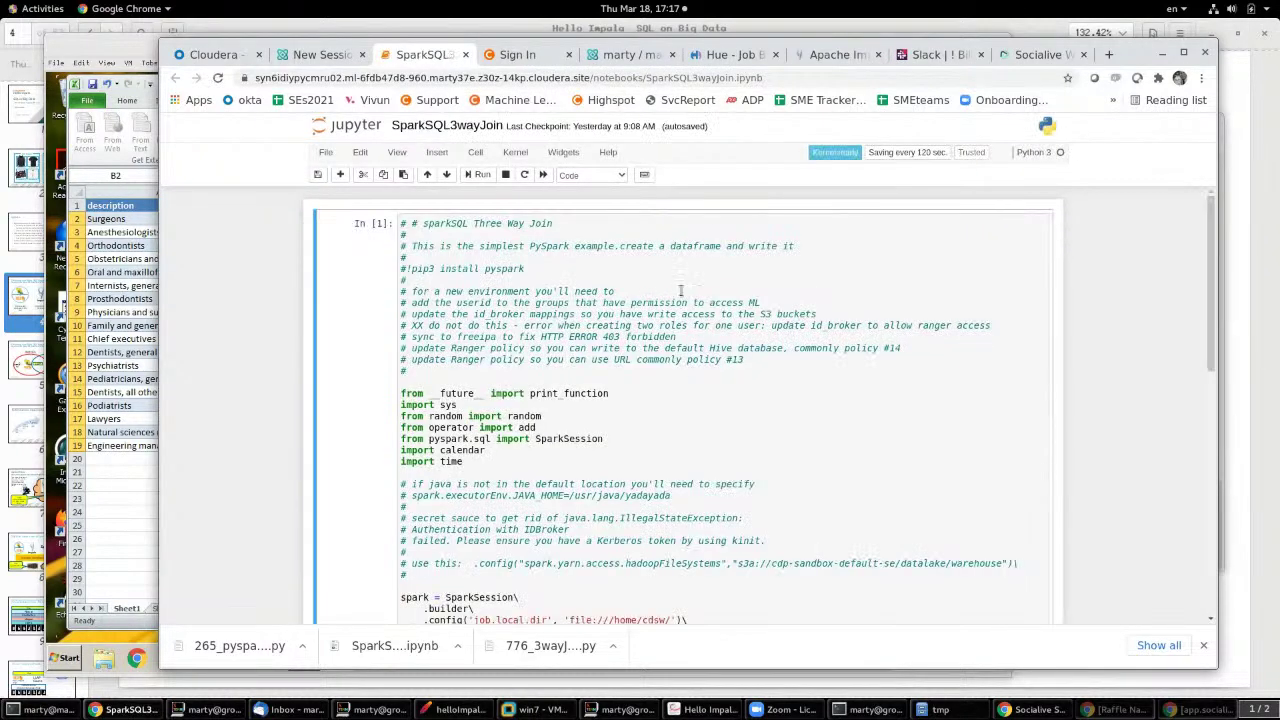
pyautogui.scroll(-5, 762, 392)
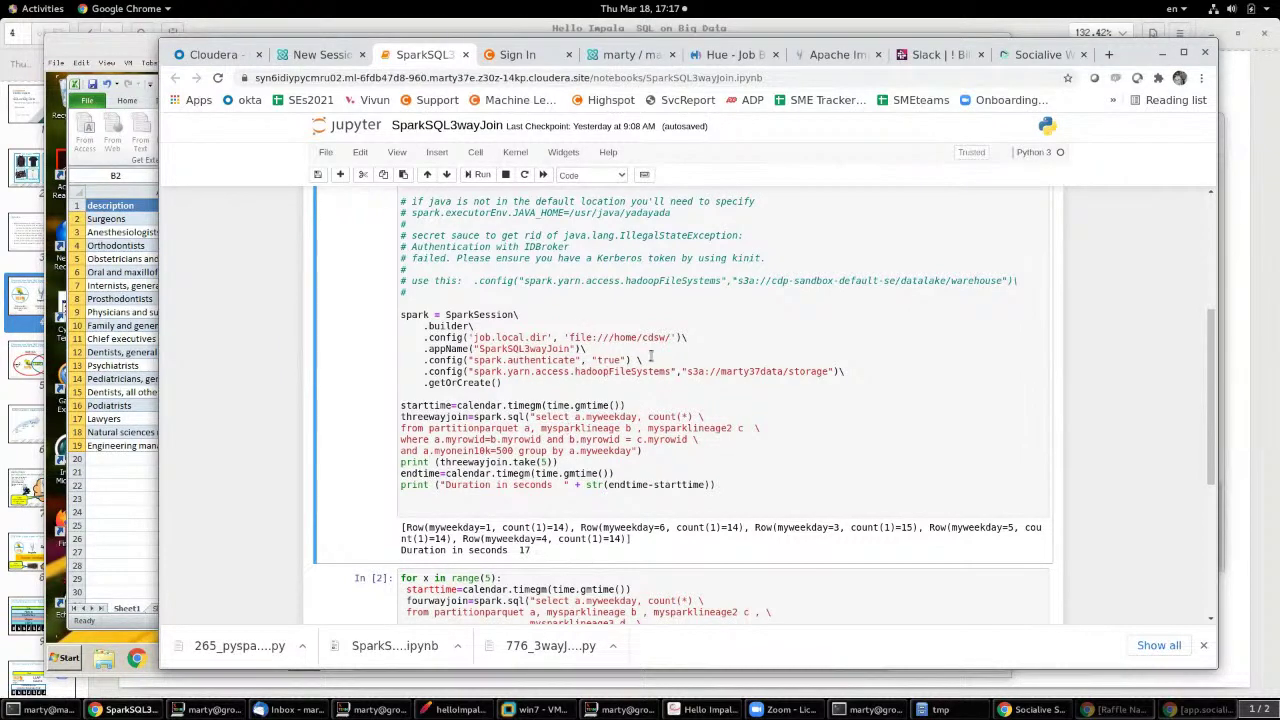
pyautogui.scroll(5, 650, 355)
pyautogui.scroll(-5, 553, 281)
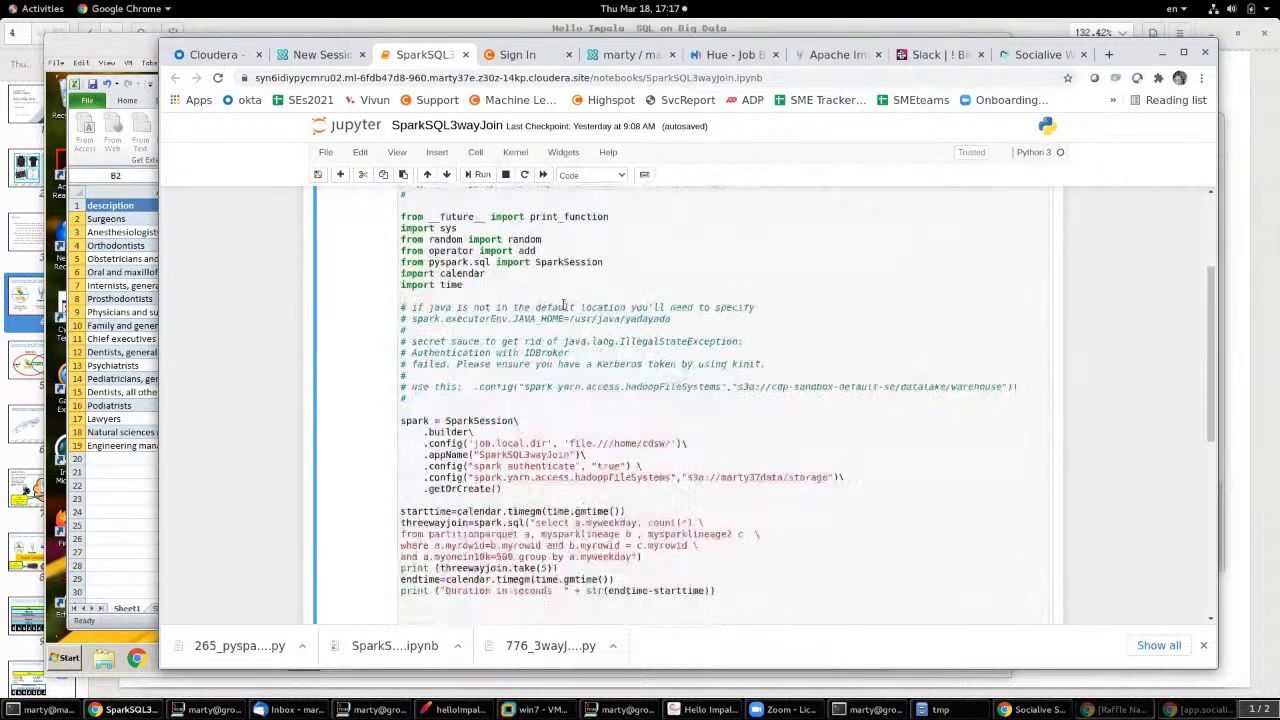
# Step: Add spark.sql("show tables").take(10) after the Spark session setup in the first cell, run the cell and check its output
pyautogui.click(535, 394)
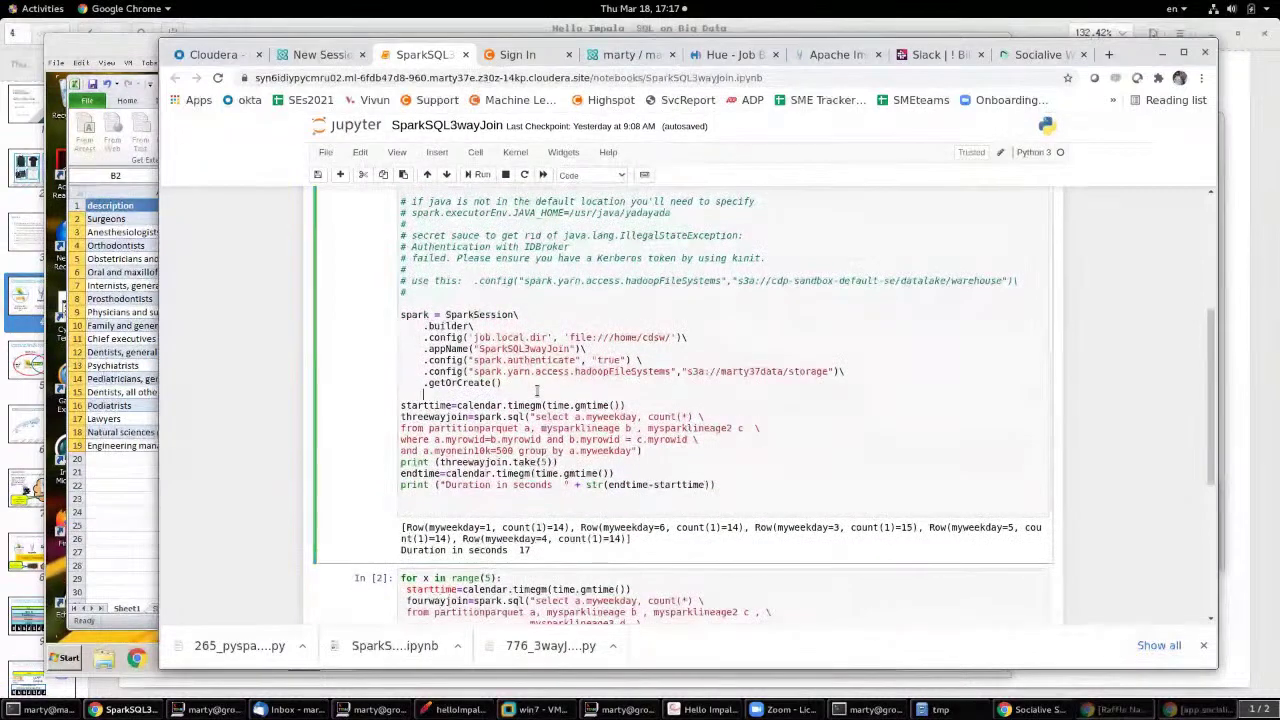
pyautogui.press('Tab')
pyautogui.press('Return')
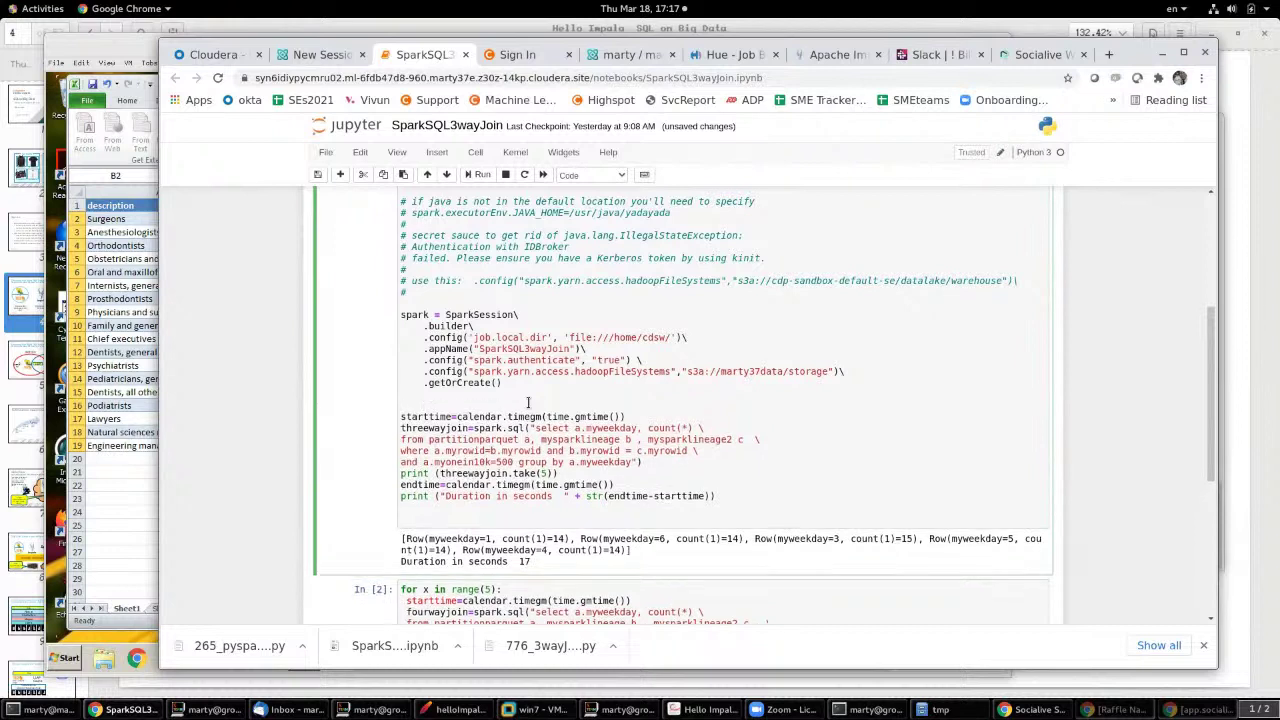
pyautogui.write('spark.sql()"show tables')
pyautogui.write('.take(10')
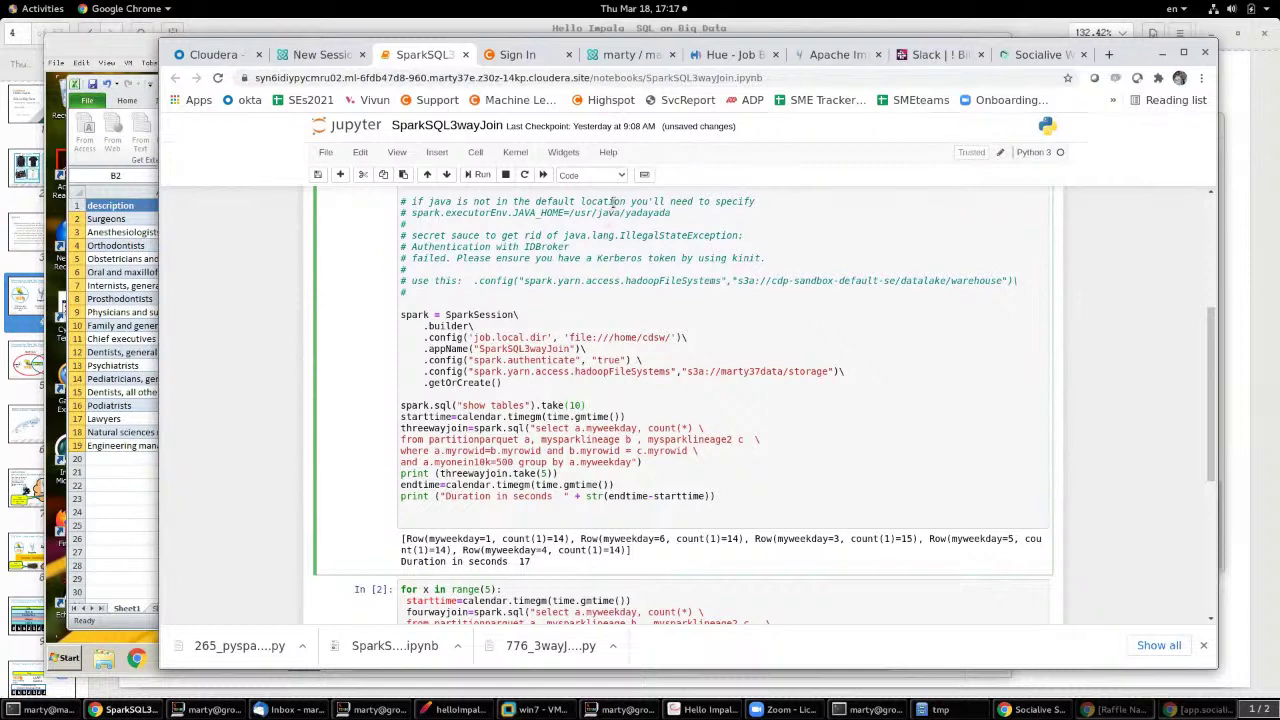
pyautogui.click(478, 175)
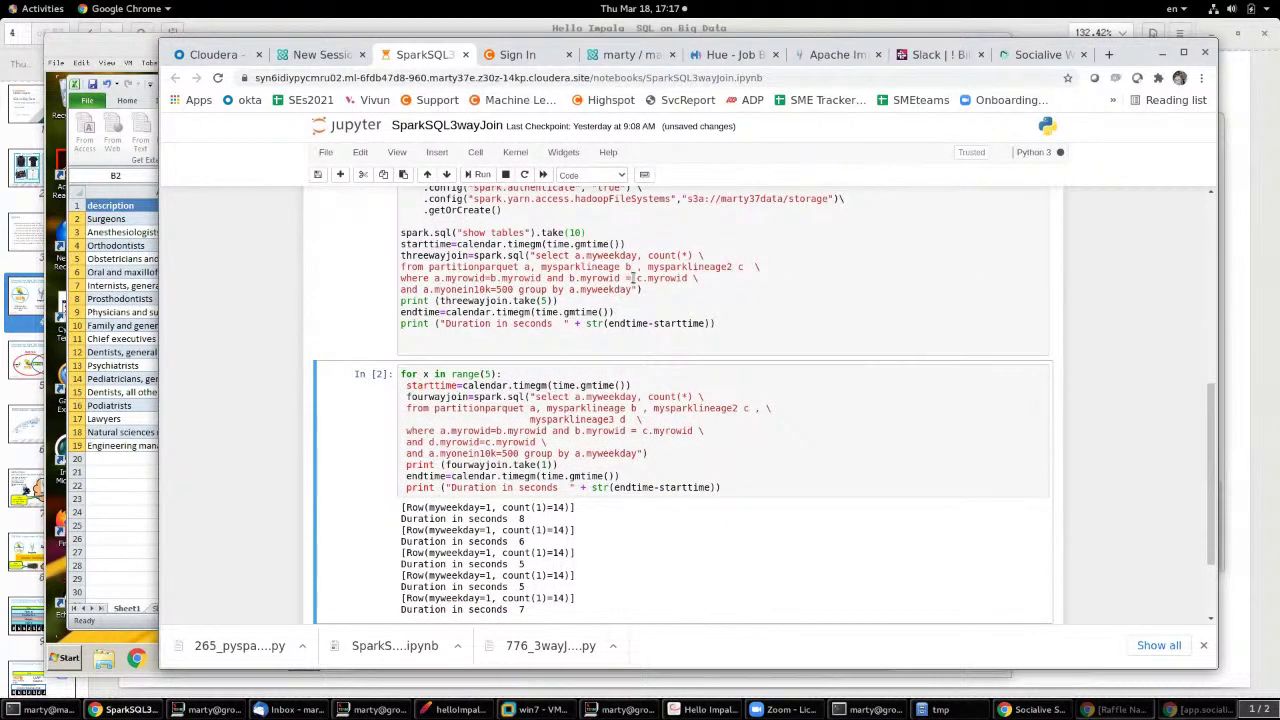
pyautogui.scroll(3, 633, 278)
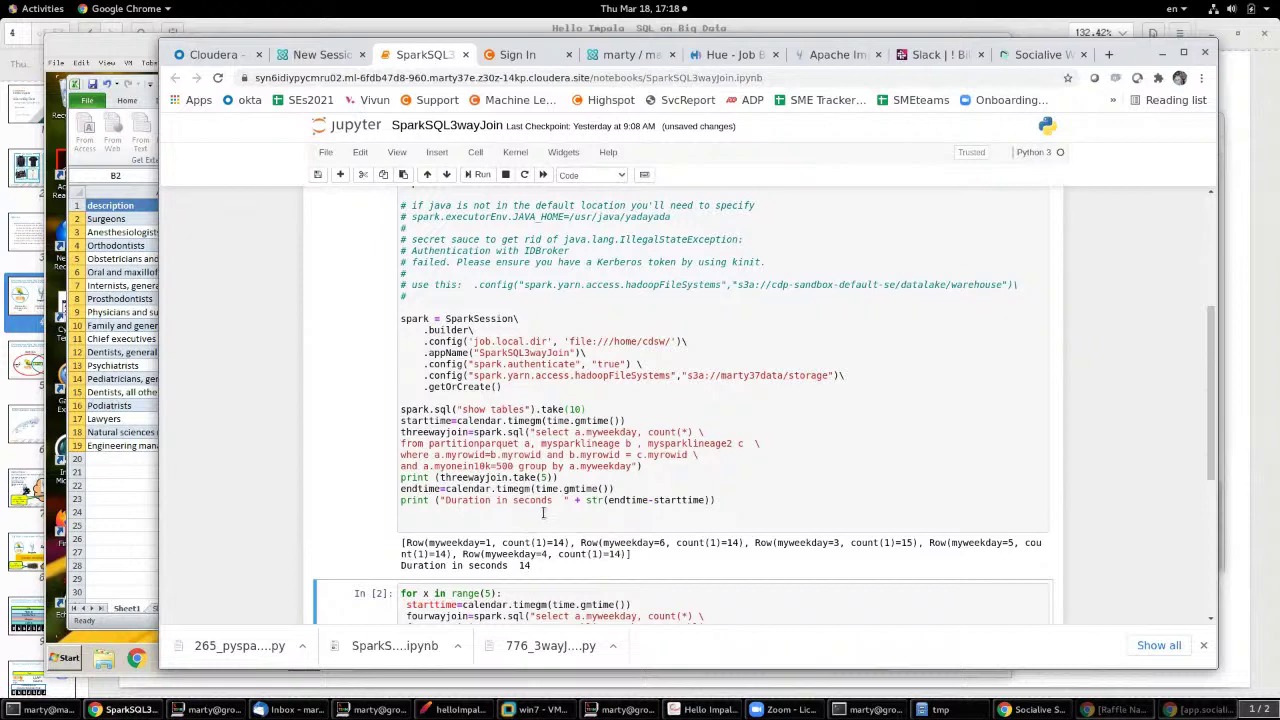
# Step: Run the second notebook cell, which repeats the four-way join over range(5)
pyautogui.scroll(-2, 552, 497)
pyautogui.scroll(-3, 552, 497)
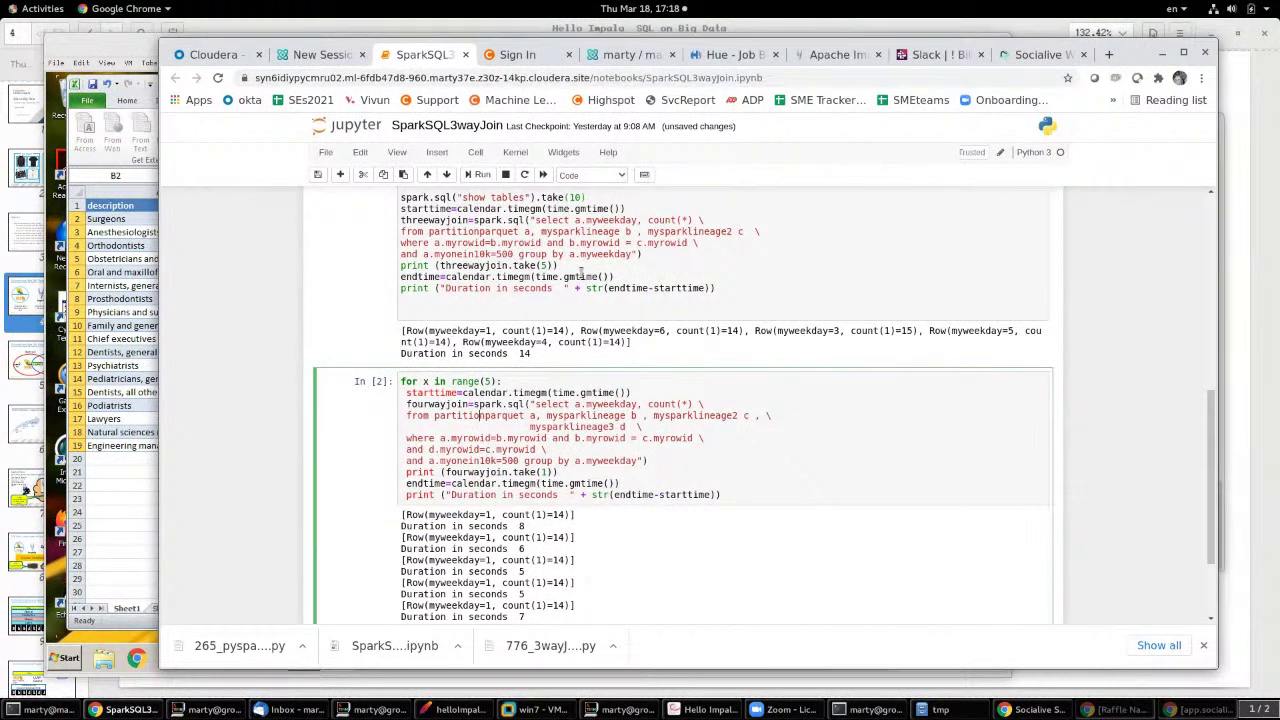
pyautogui.click(478, 175)
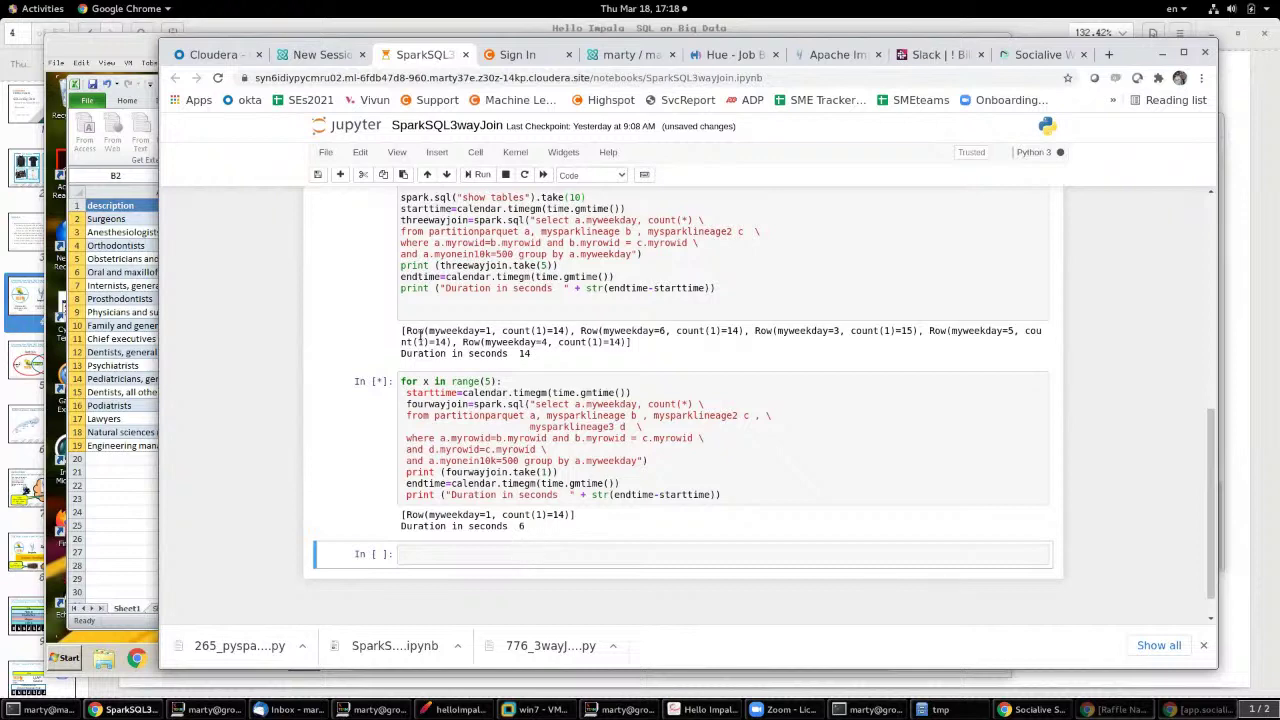
# Step: Switch to the Hello Impala slide deck in Document Viewer, at slide 4 on choosing the right SQL engine
pyautogui.click(200, 32)
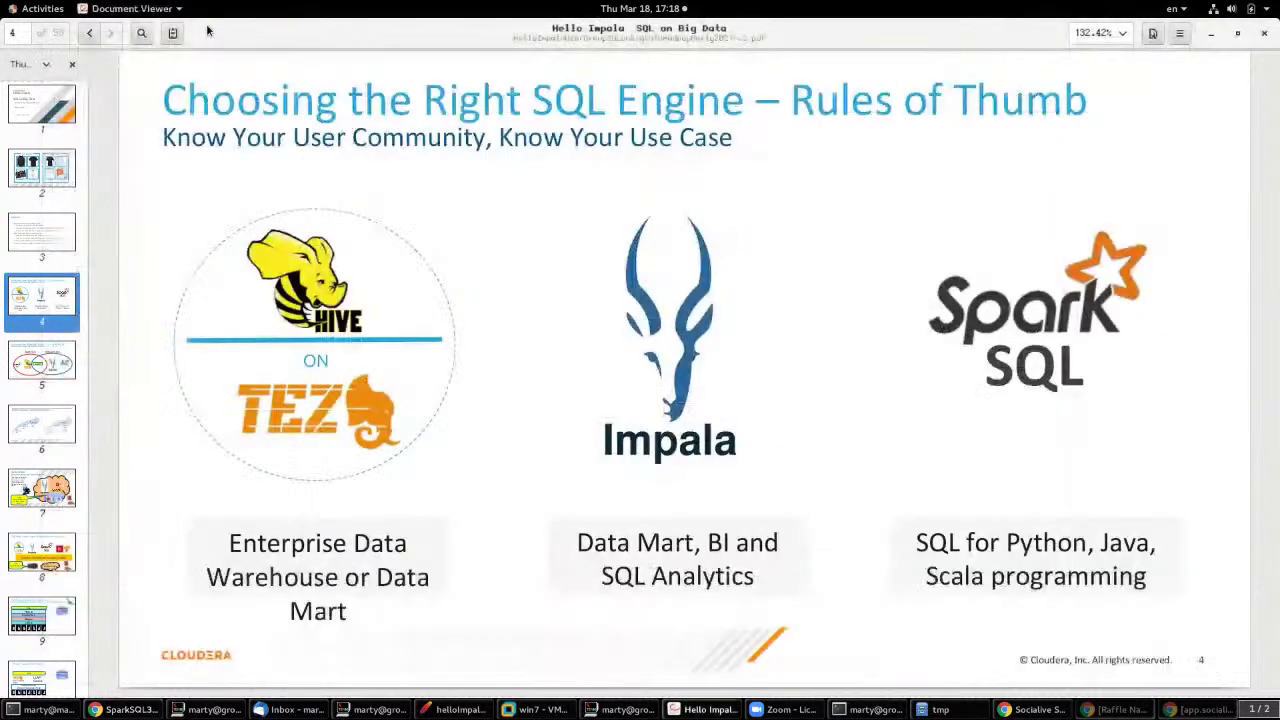